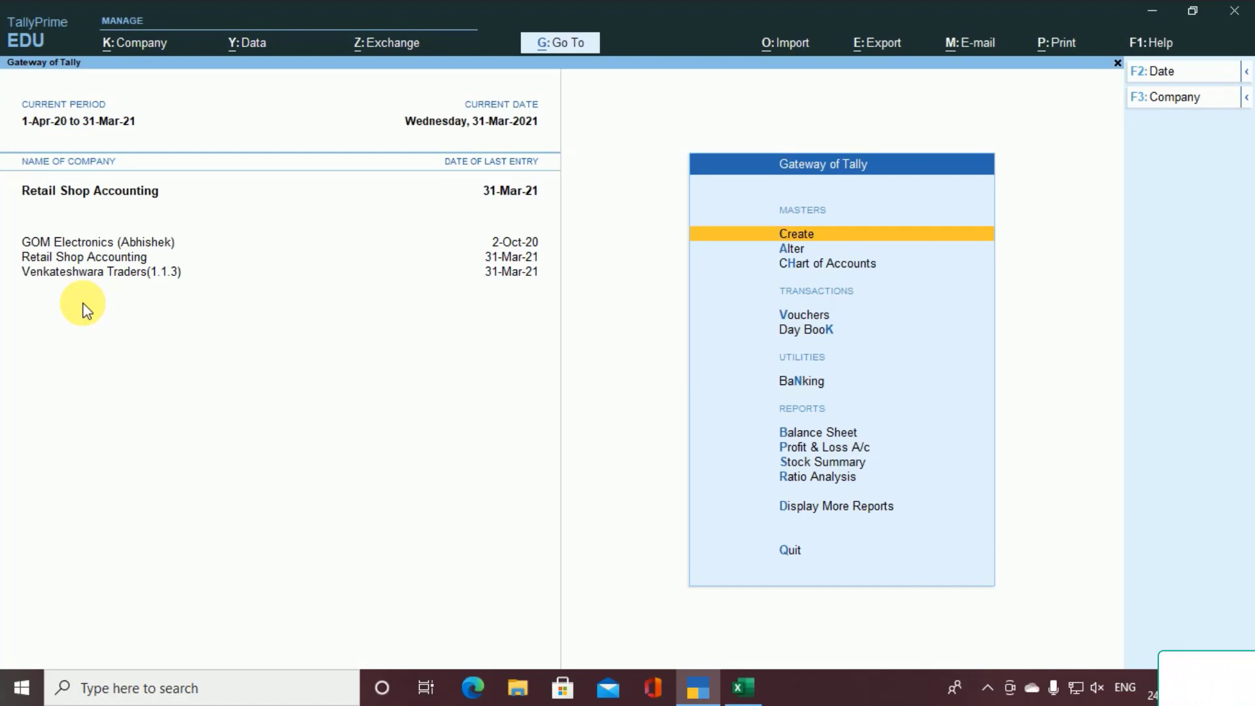
Open a blank ledger creation form from the master creation list, and return to the list
key(Return)
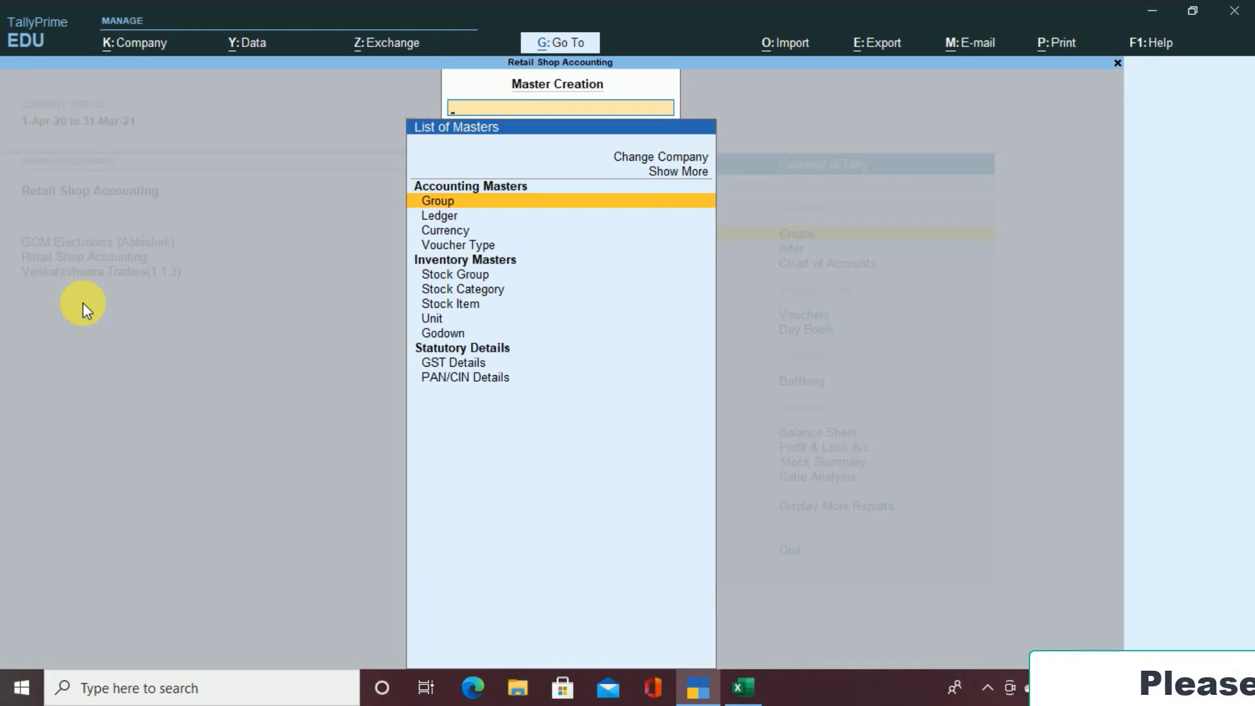
key(Down)
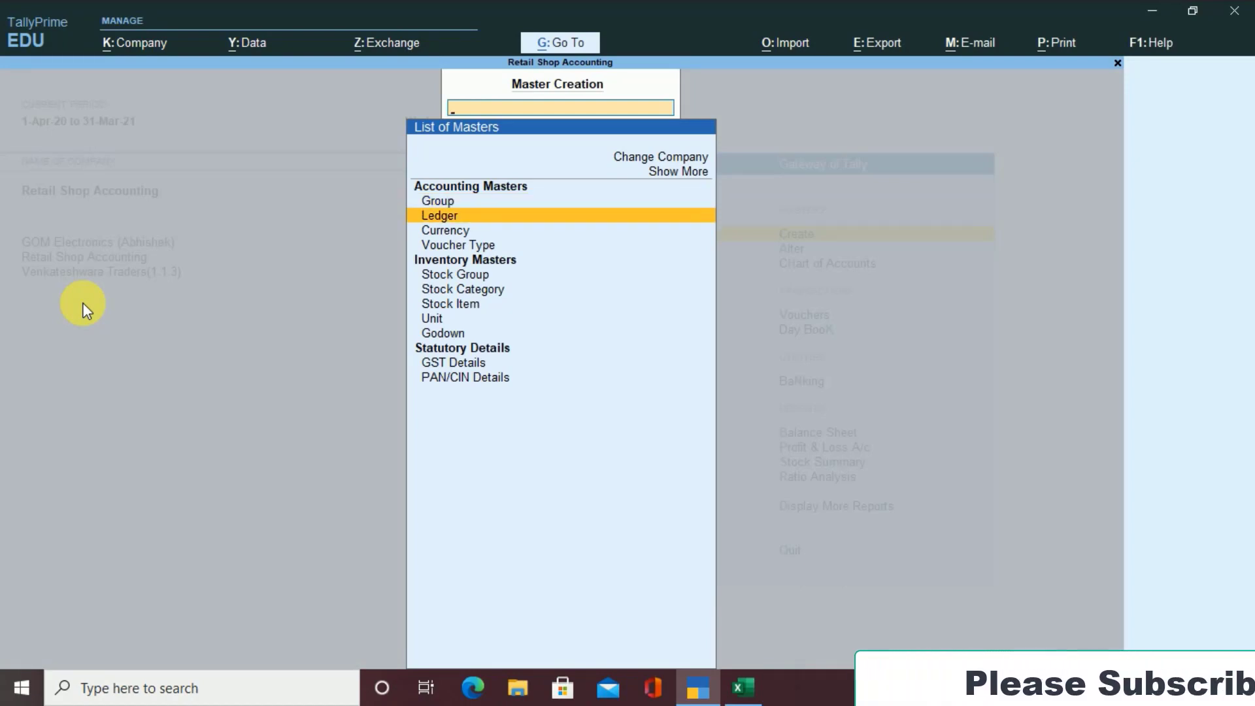
key(Return)
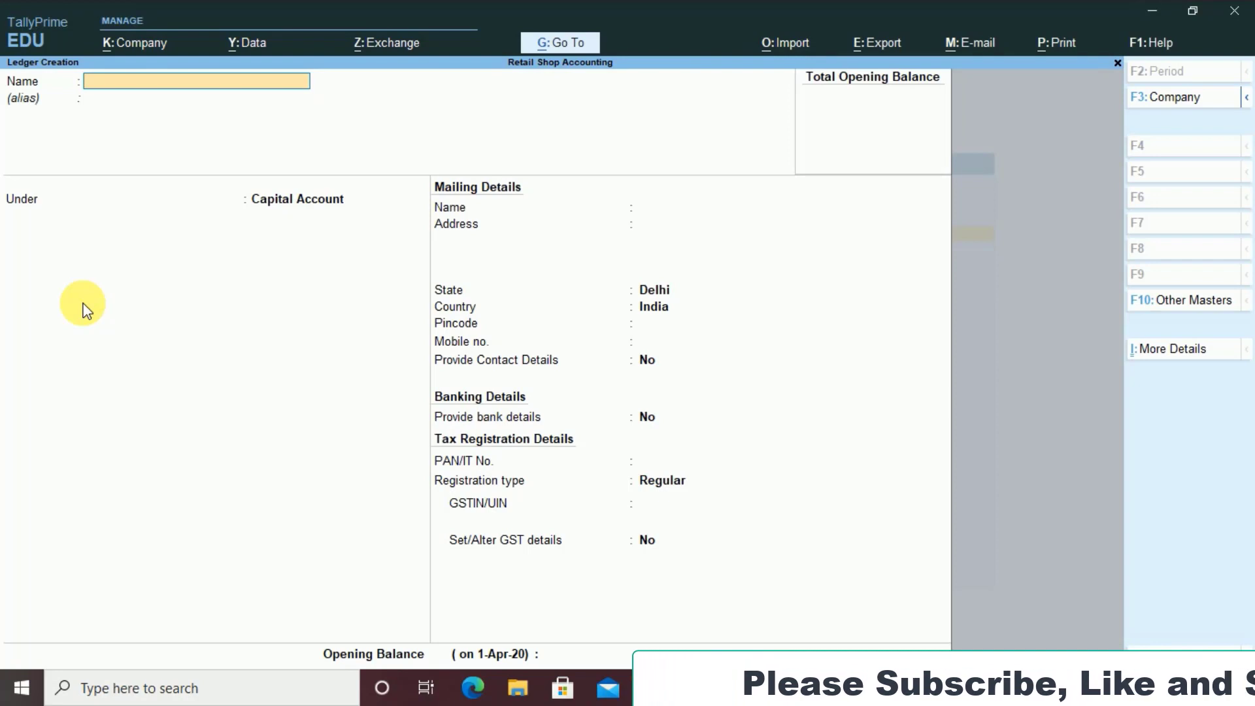
key(Escape)
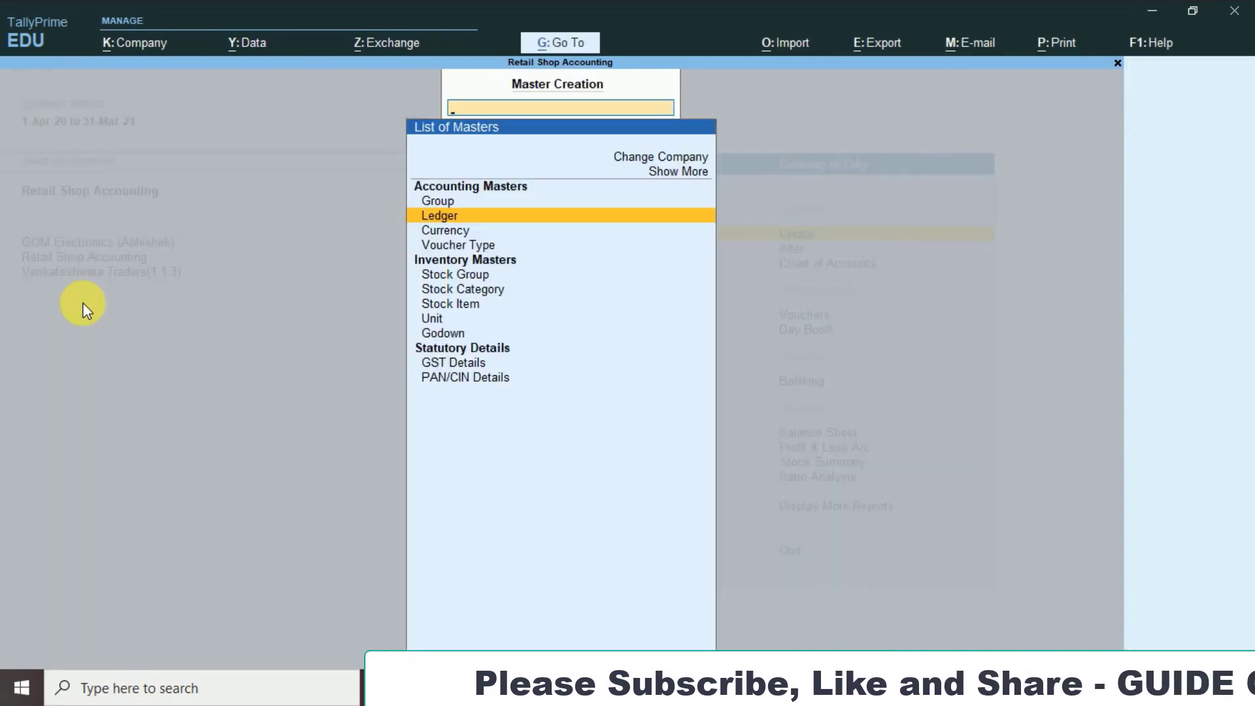
Open a blank stock item creation form from the master list, and return to the list
key(Down)
key(Down)
key(Down)
key(Down)
key(Down)
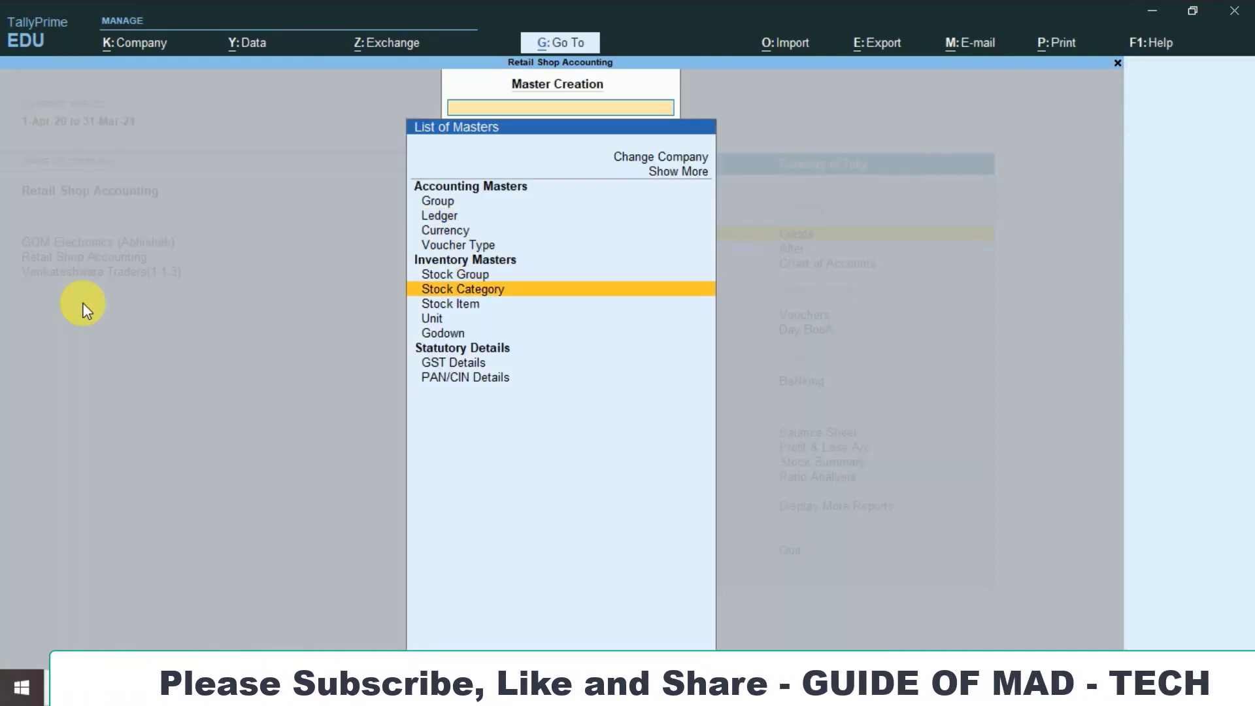
key(Return)
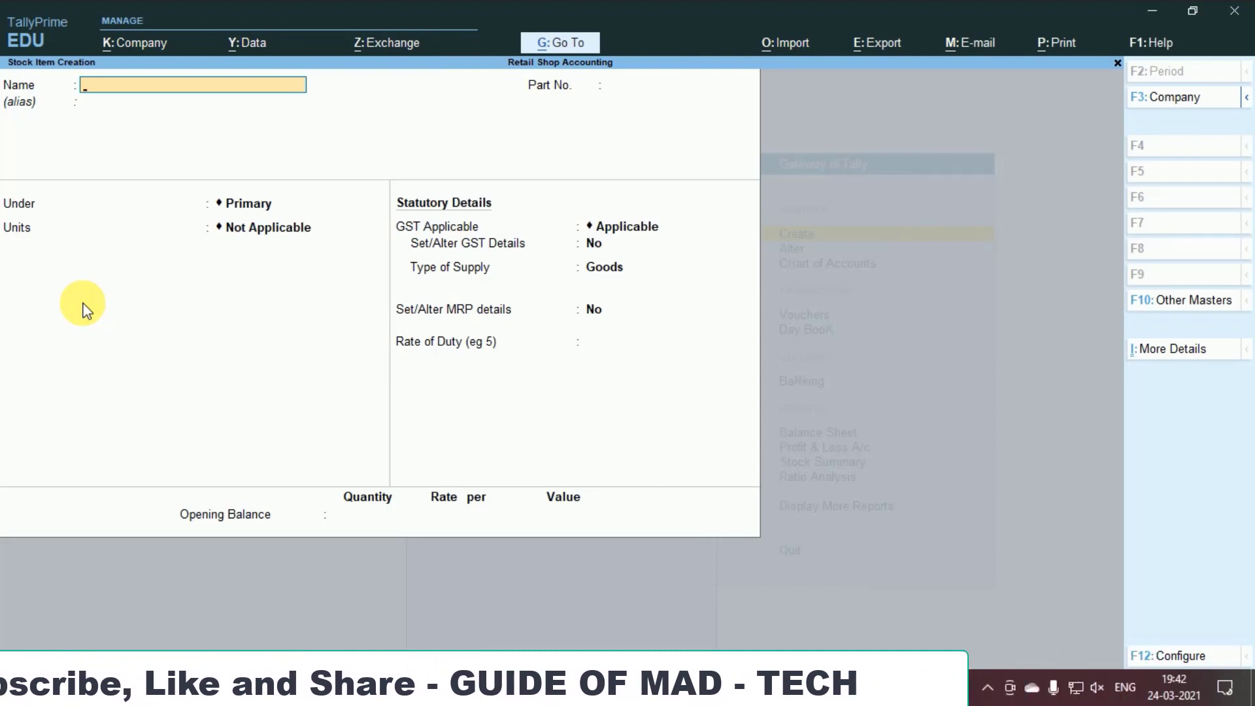
key(Escape)
Choose the Godown master for creation and back out without creating or altering a godown
key(Down)
key(Down)
key(Return)
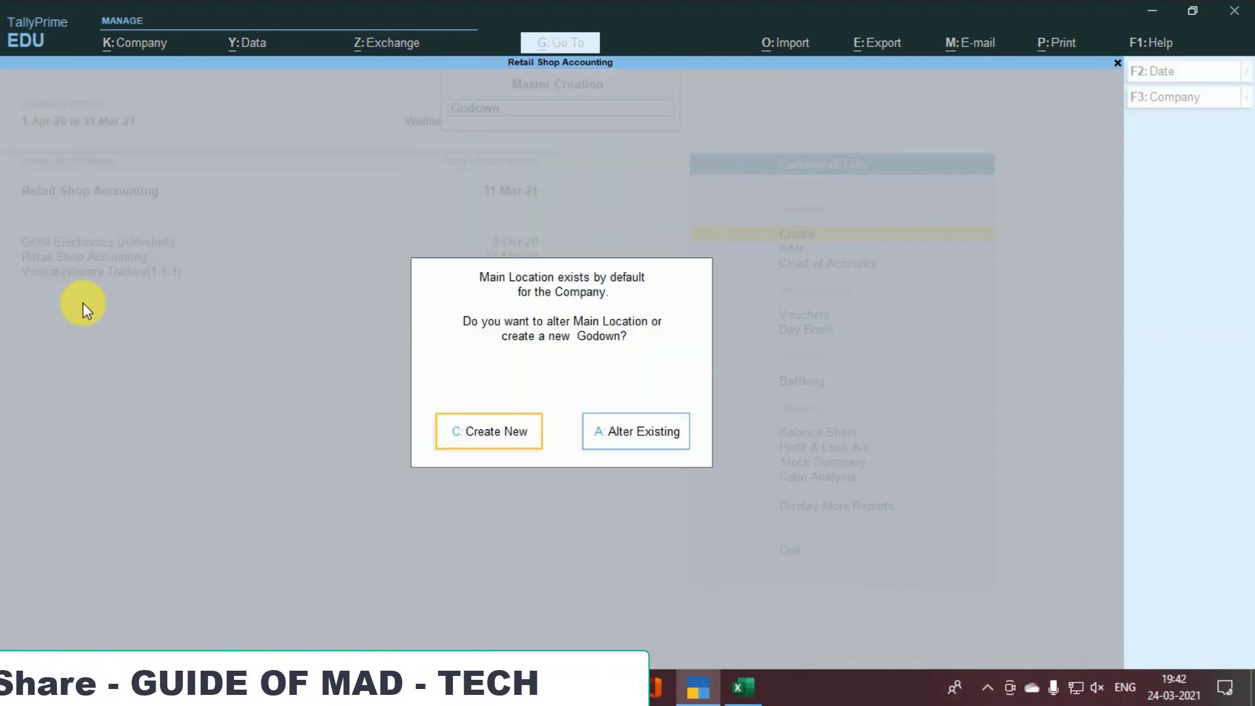
key(Escape)
View the company's GST Details from the master list and quit without changing them
key(Down)
key(Down)
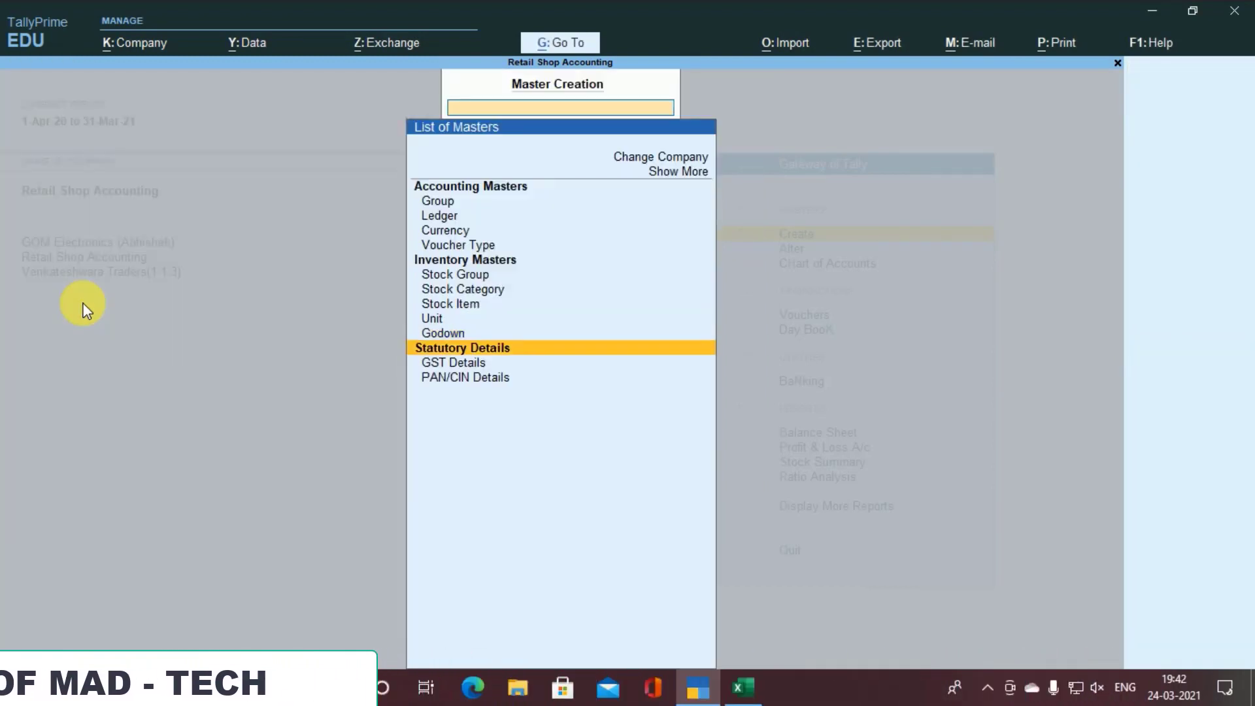
key(Return)
key(Escape)
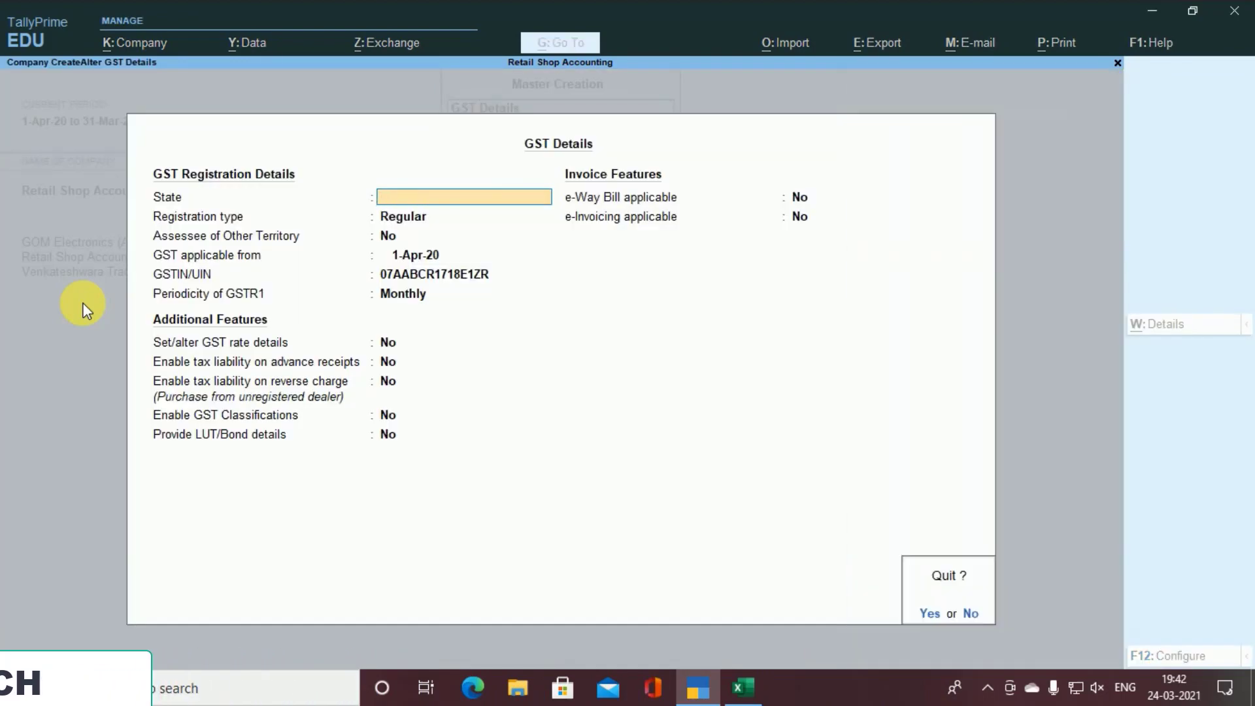
key(y)
Return to the Ledger entry in the master list and open a blank ledger creation form
key(Up)
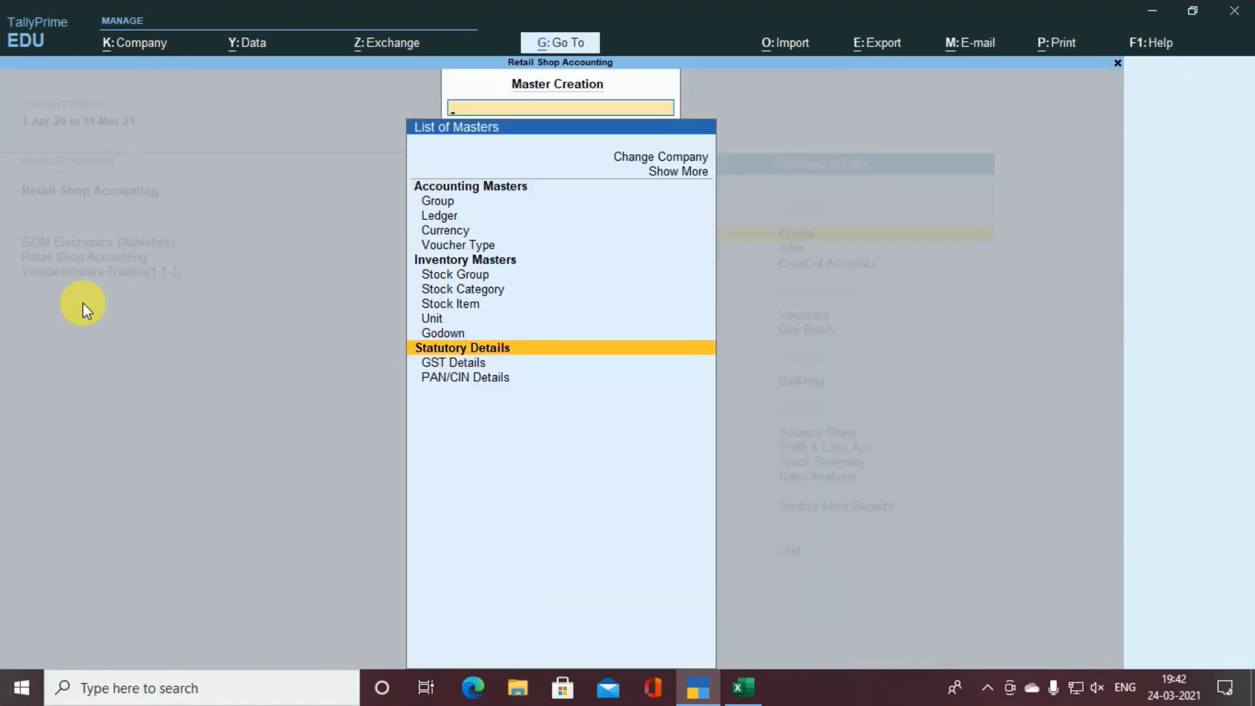
key(Up)
key(Up)
key(Up)
key(Up)
key(Up)
key(Up)
key(Up)
key(Up)
key(Up)
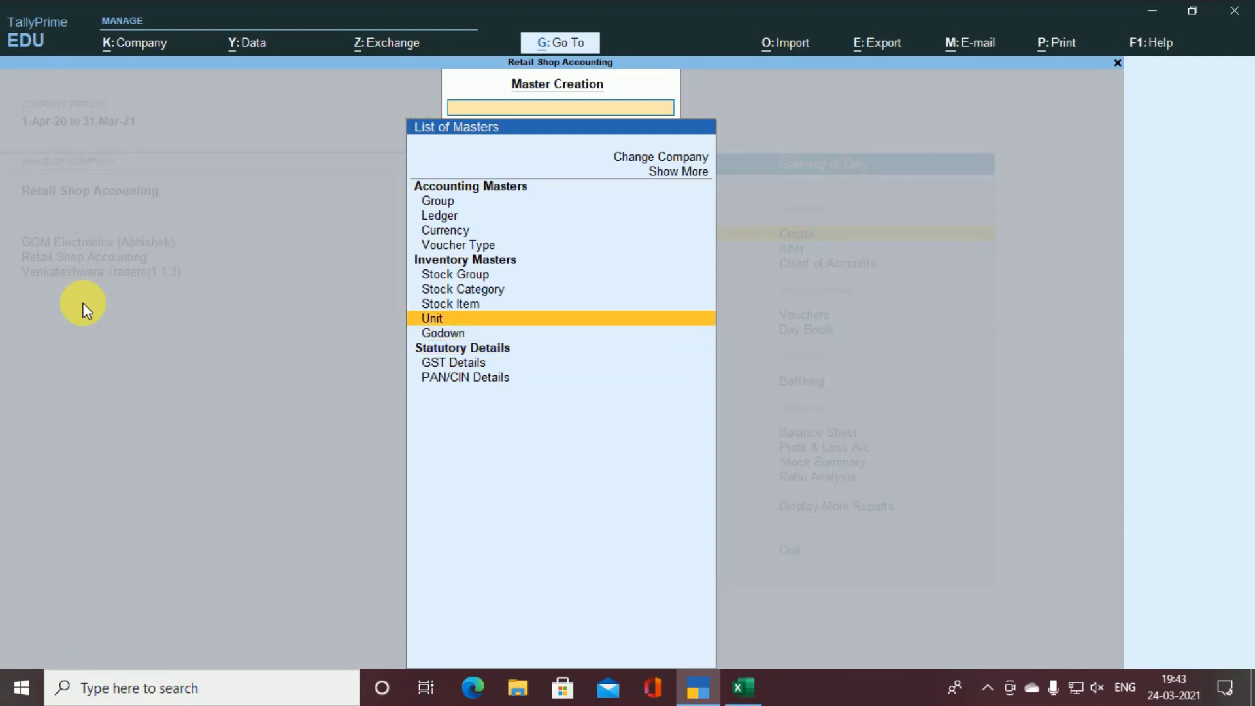
key(Return)
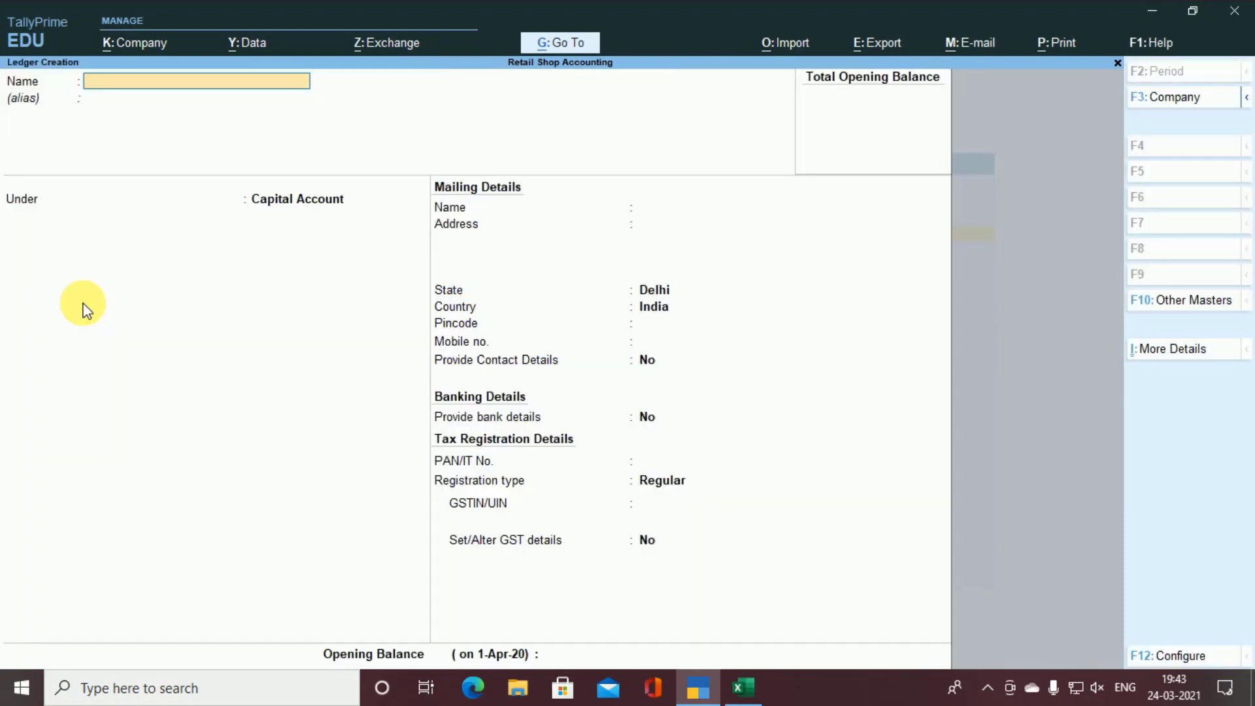
Keep the ledger form open, jump to Create Master to view a blank voucher type creation form, and return to the master list
key(alt+g)
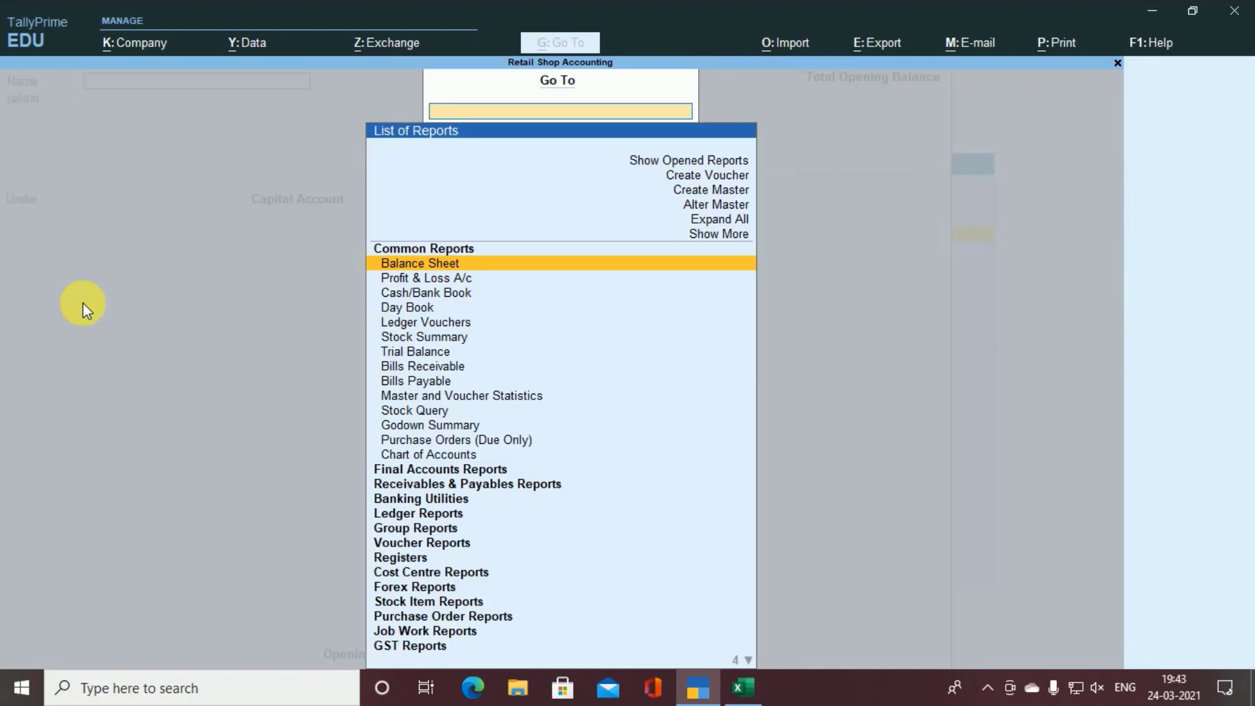
key(Up)
key(Up)
key(Up)
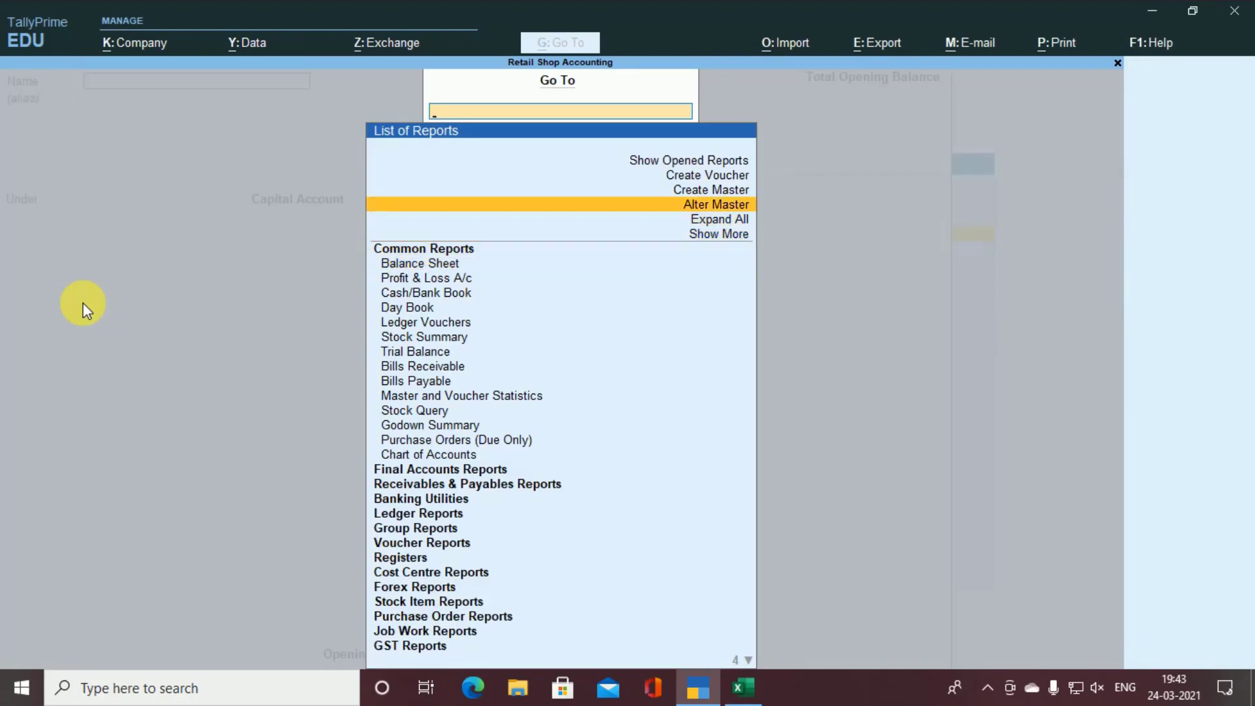
key(Up)
key(Return)
key(Down)
key(Down)
key(Down)
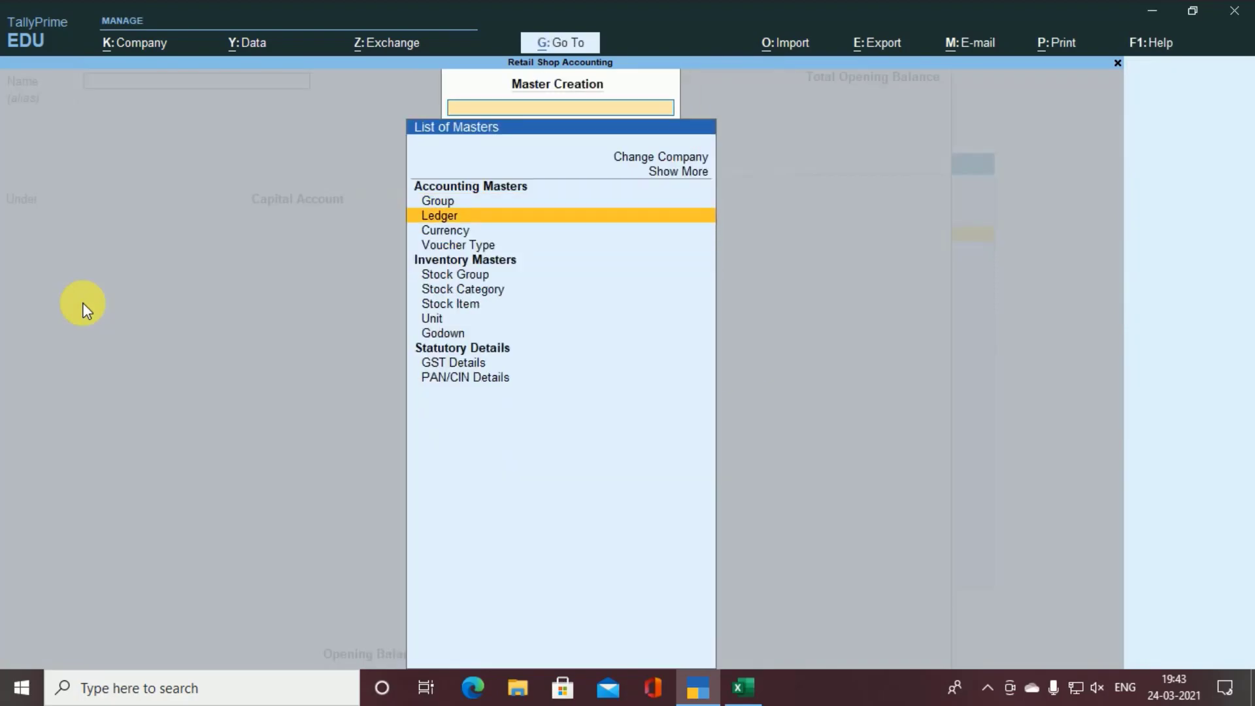
key(Return)
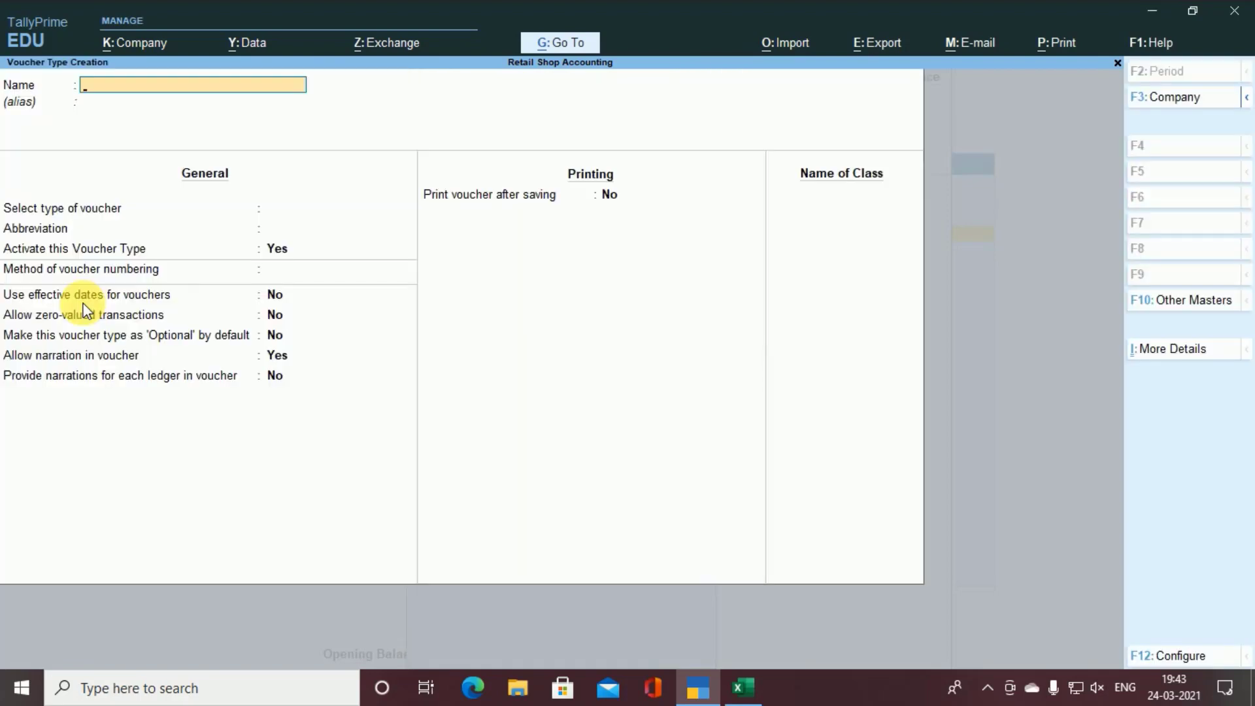
key(Escape)
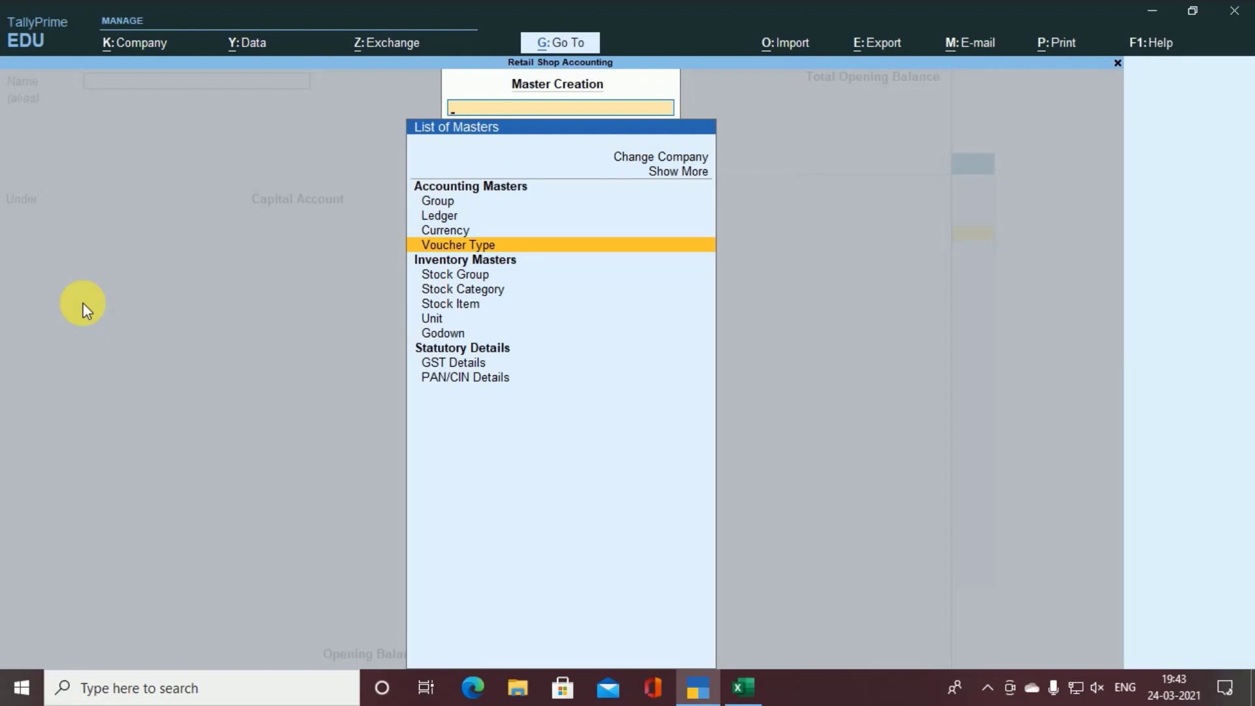
View the currency creation form from the master list and open the ledger creation form again
key(Up)
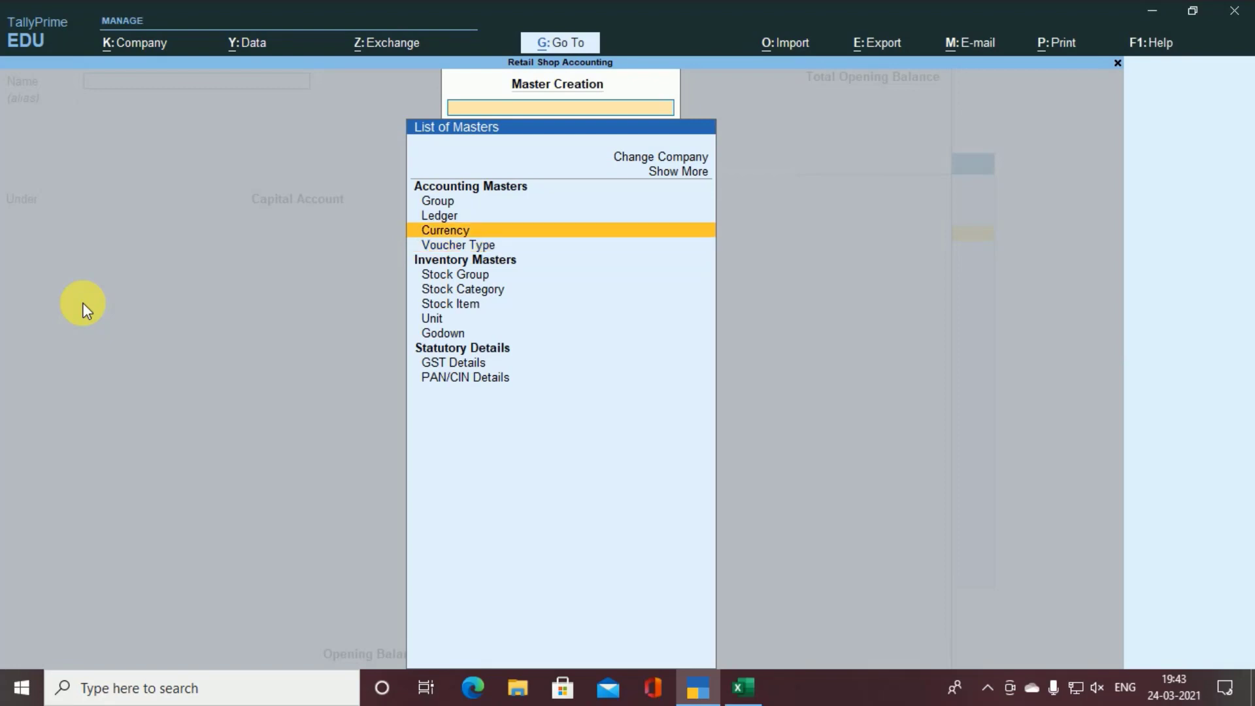
key(Return)
key(Escape)
key(Up)
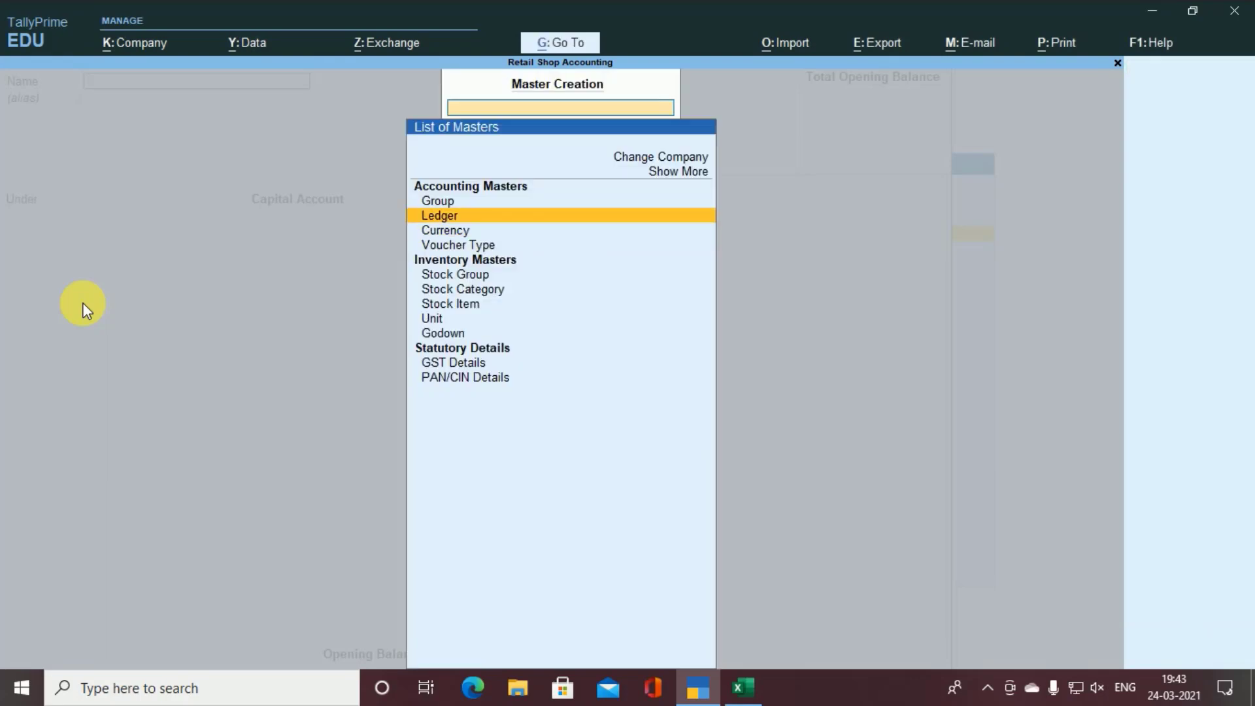
key(Return)
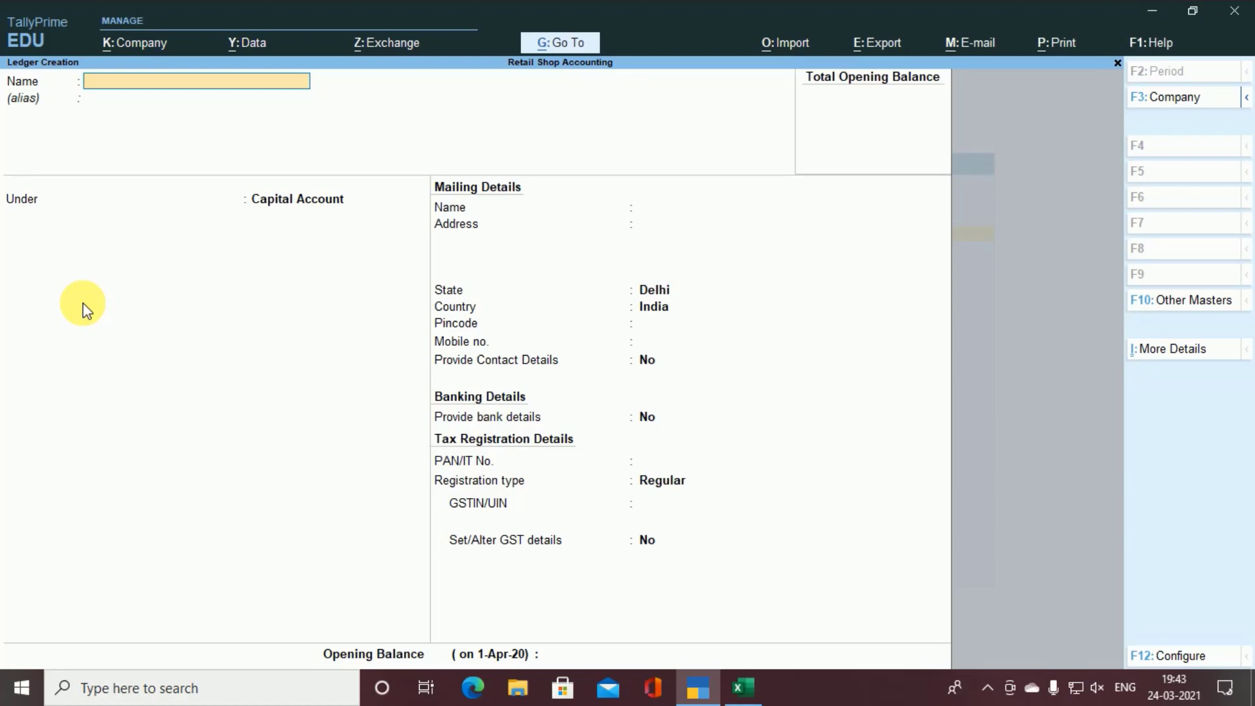
Switch from the ledger creation form directly to the stock item creation form
key(Escape)
key(Down)
key(Down)
key(Down)
key(Down)
key(Down)
key(Down)
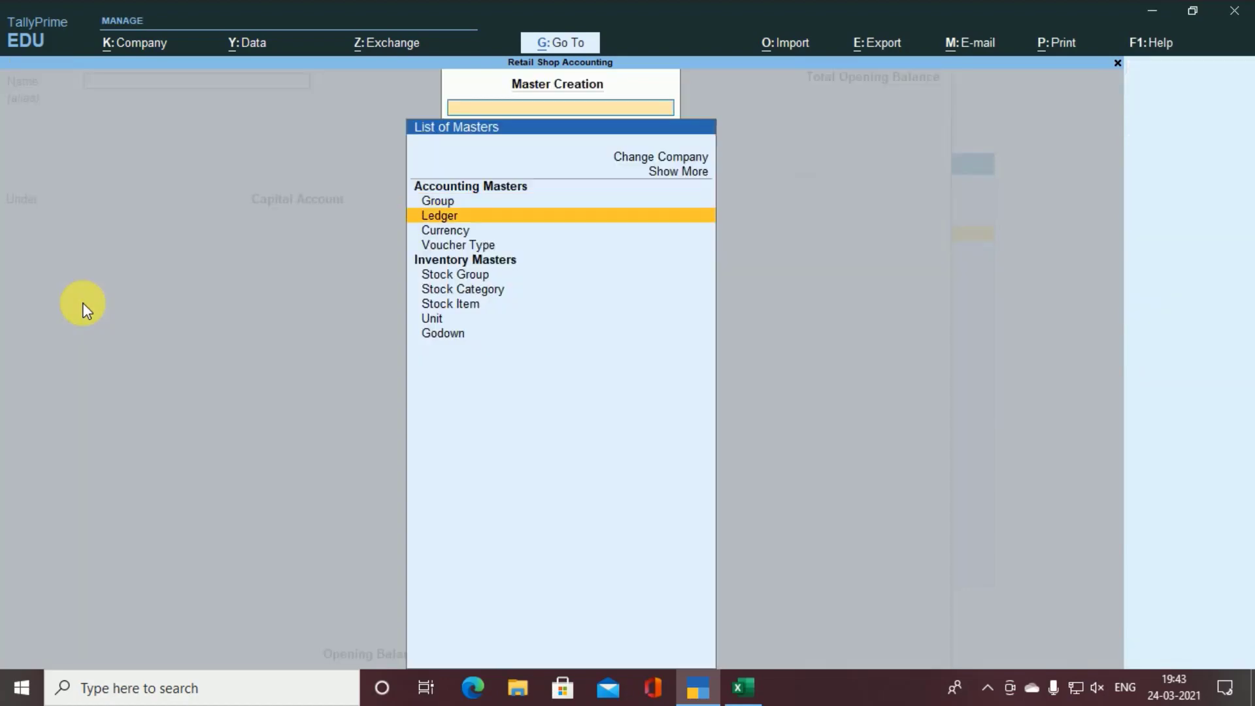
key(Return)
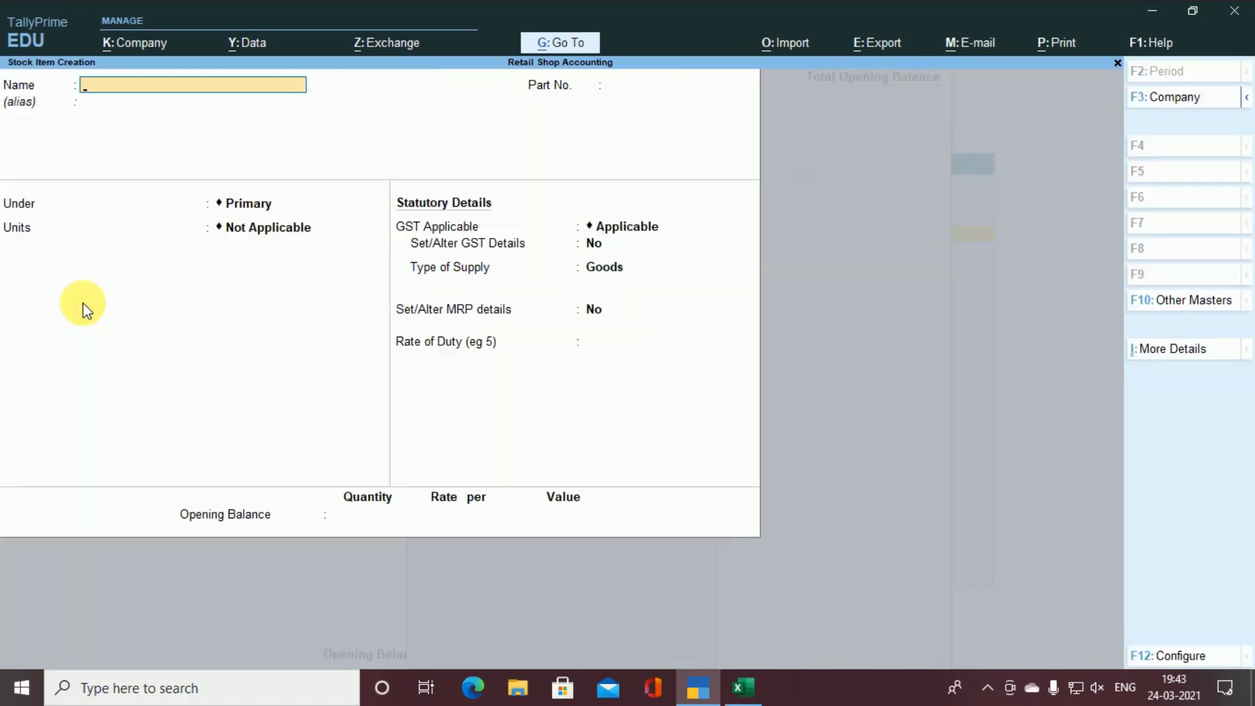
Switch from the stock item creation form to the godown creation form
key(Escape)
key(Down)
key(Down)
key(Down)
key(Down)
key(Down)
key(Down)
key(Down)
key(Down)
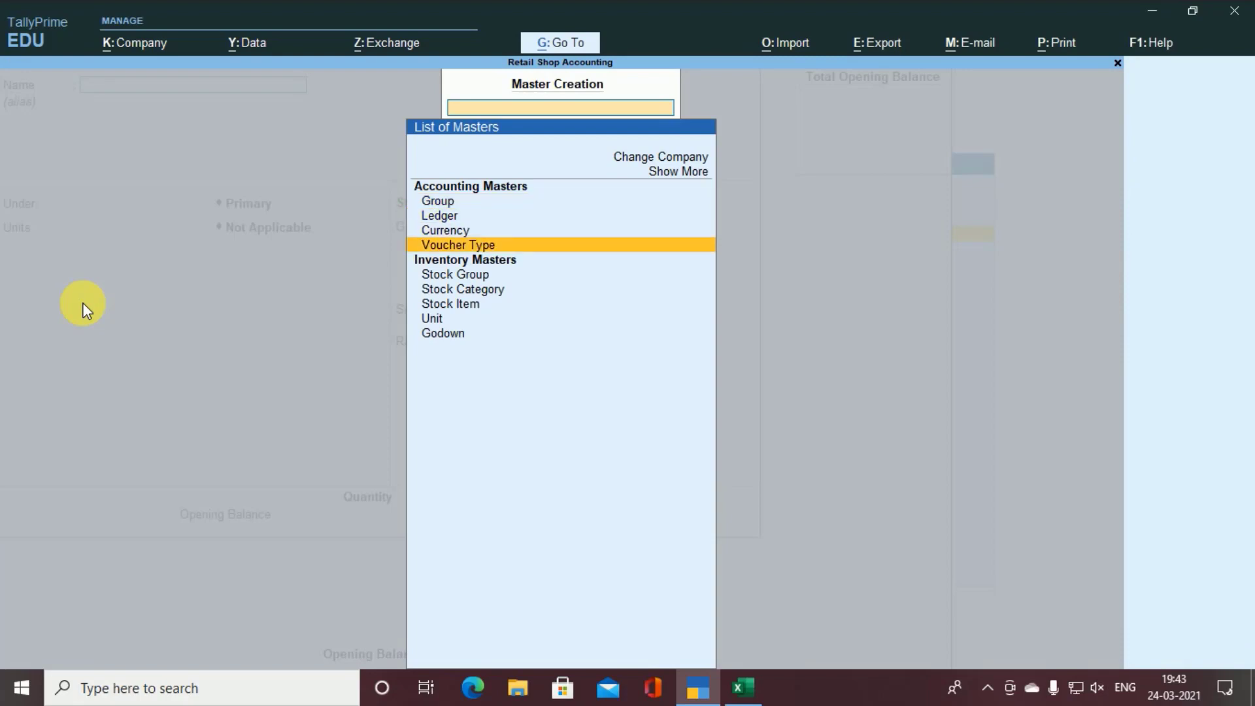
key(Return)
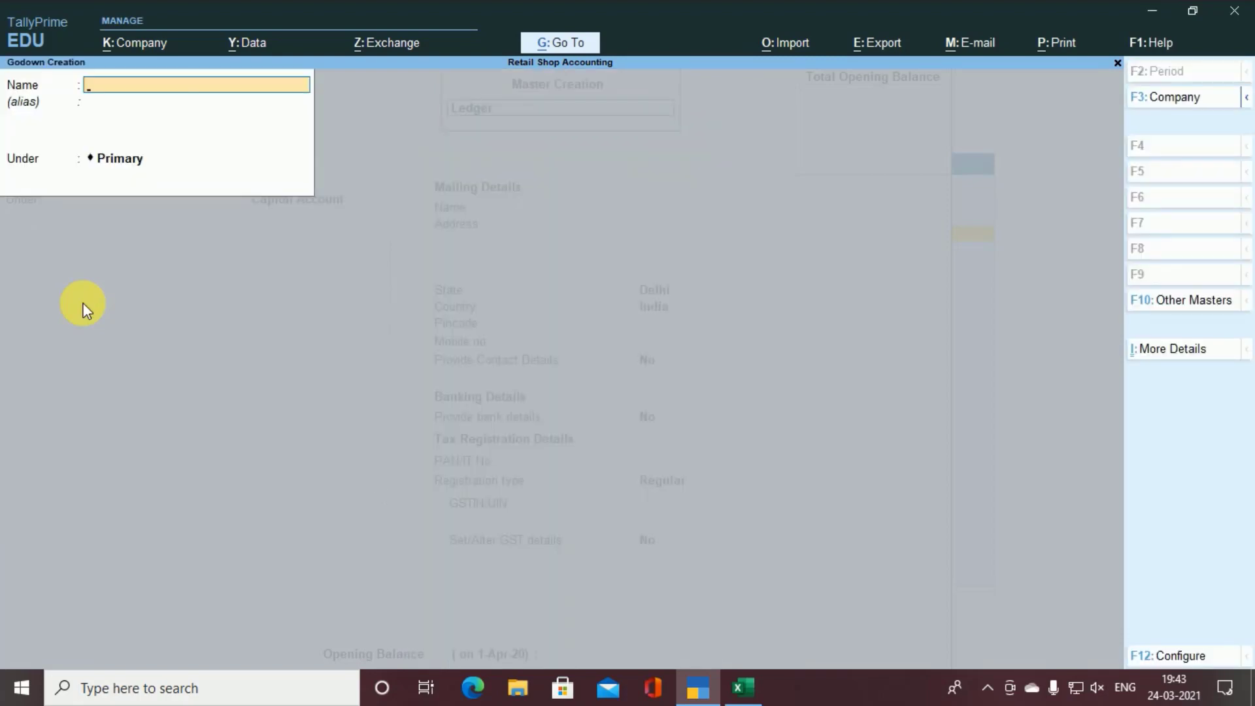
Switch from the godown creation form to the currency creation form
key(Escape)
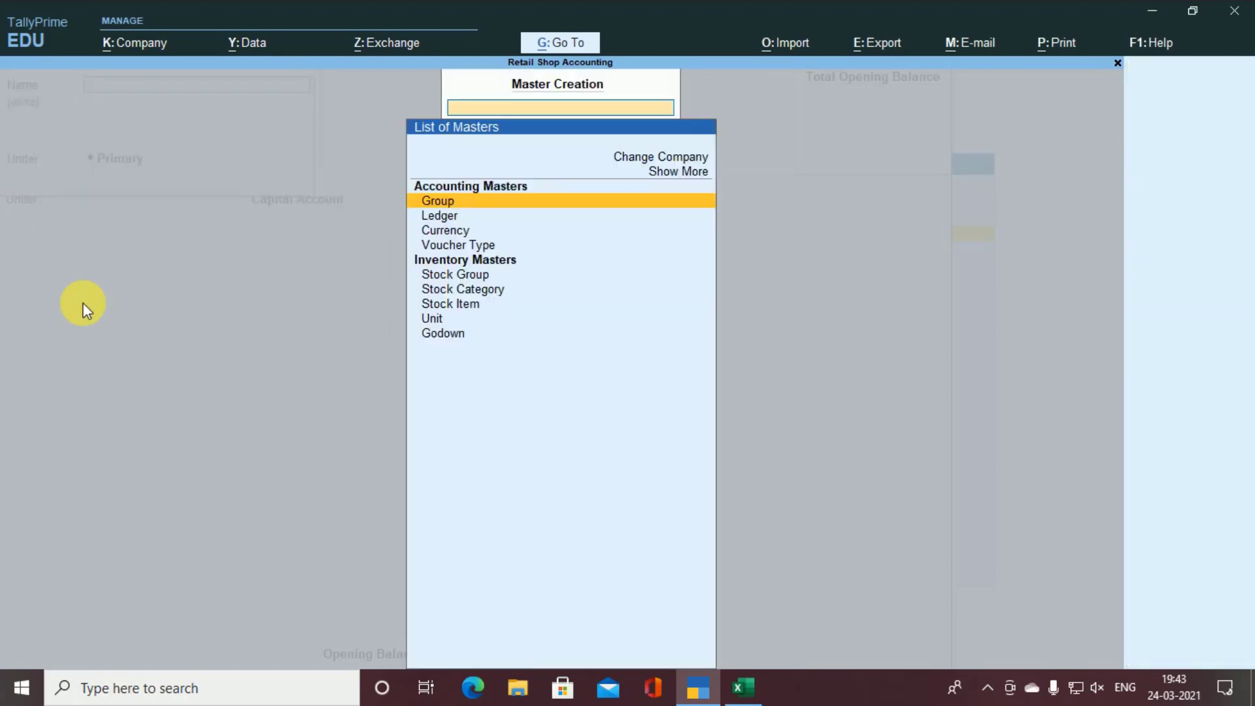
key(Down)
key(Down)
key(Return)
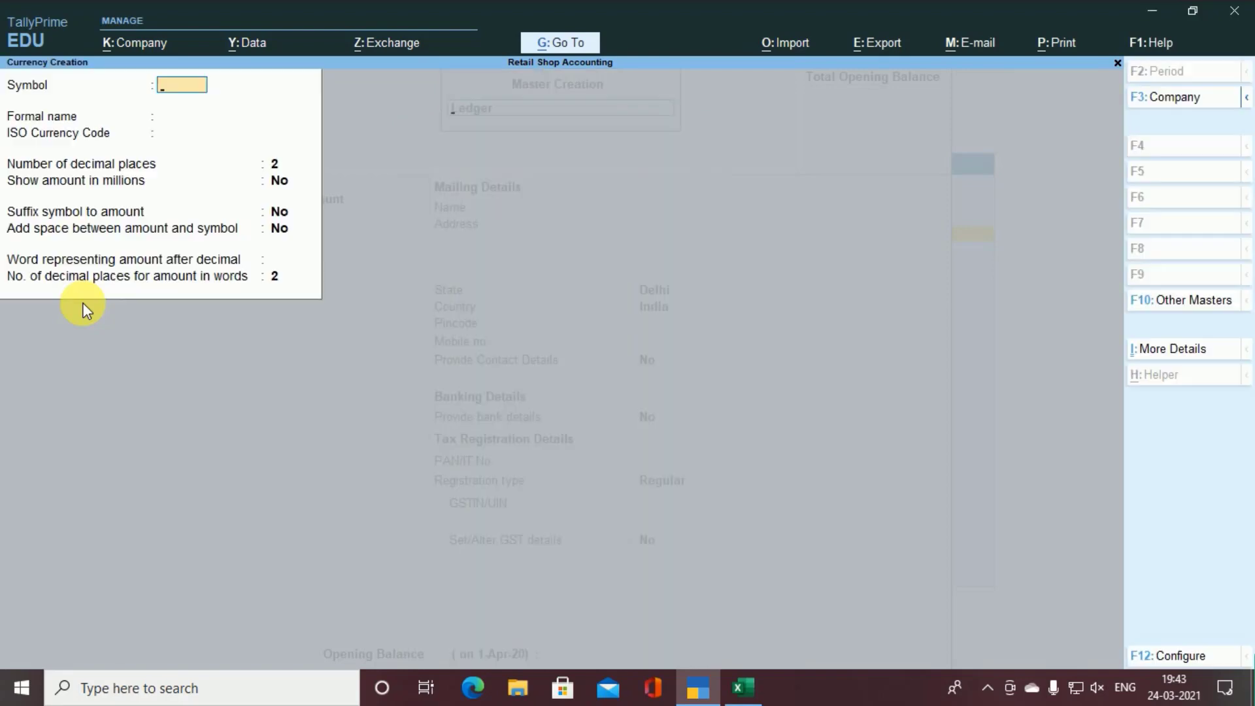
Expand the master list to include additional masters and switch from currency creation to the budget creation form
key(Escape)
key(Up)
key(Return)
key(Down)
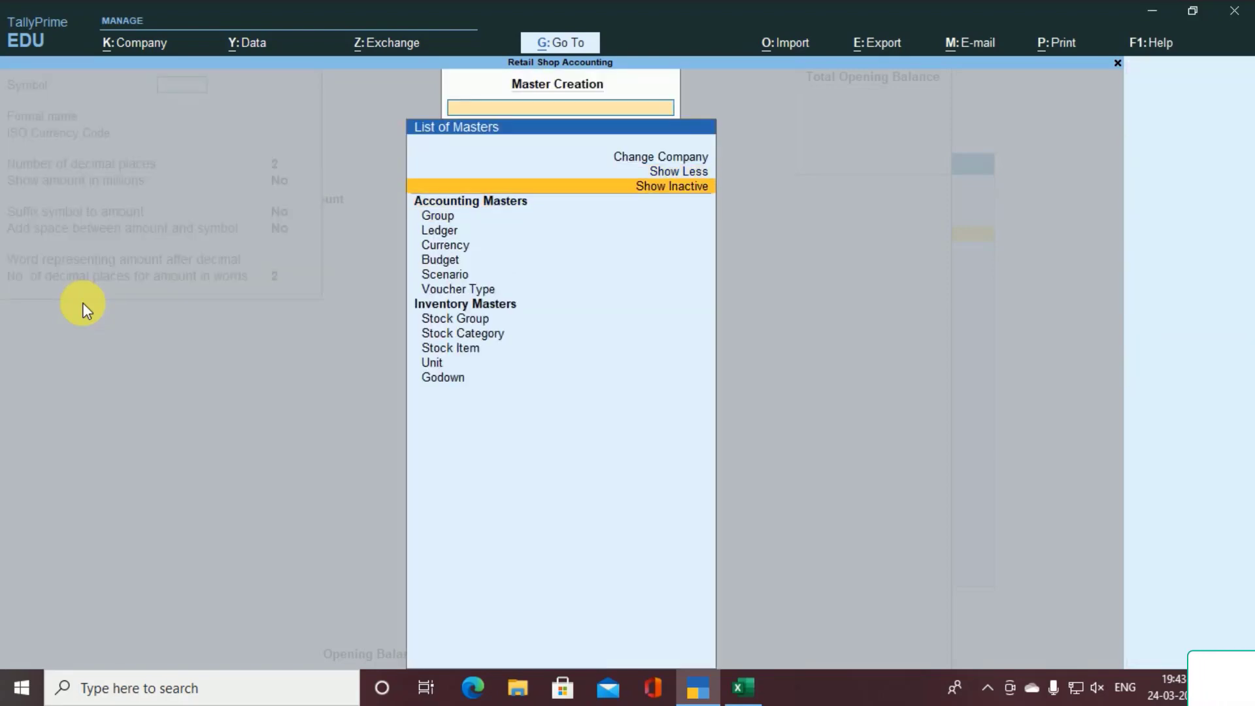
key(Down)
key(Down)
key(Down)
key(Down)
key(Up)
key(Down)
key(Return)
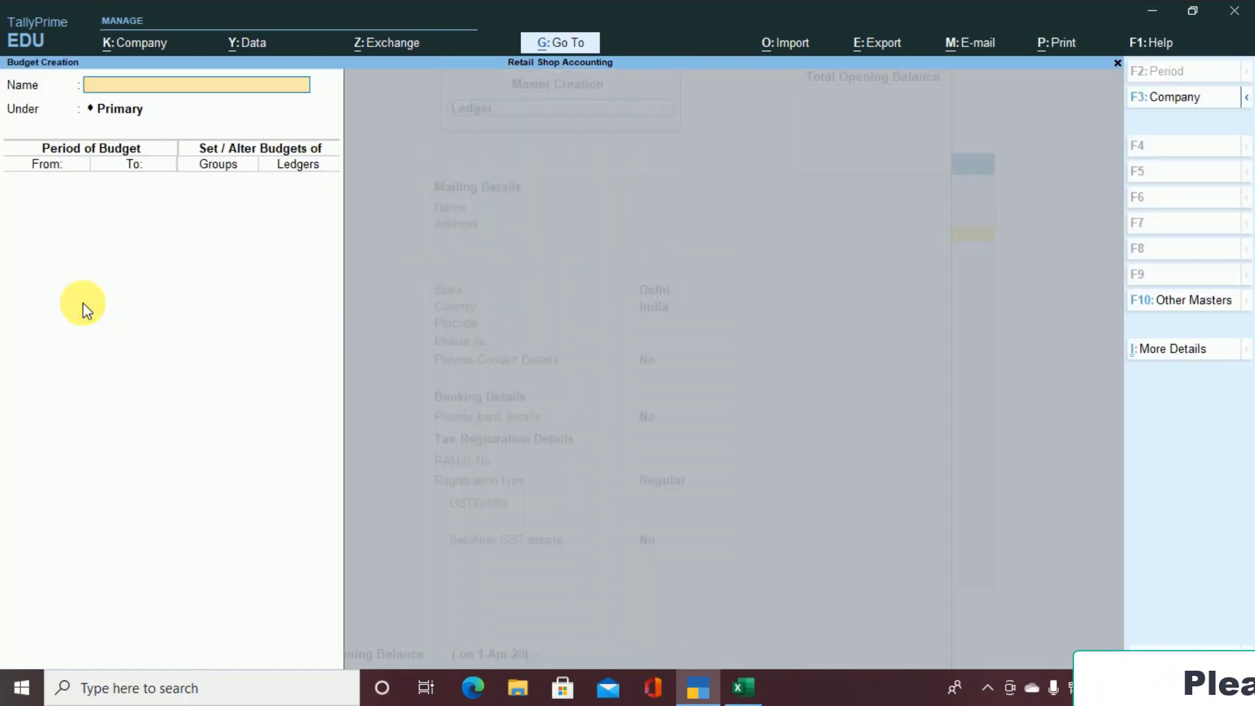
Switch from the budget creation form to the stock group creation form
key(Escape)
key(Down)
key(Down)
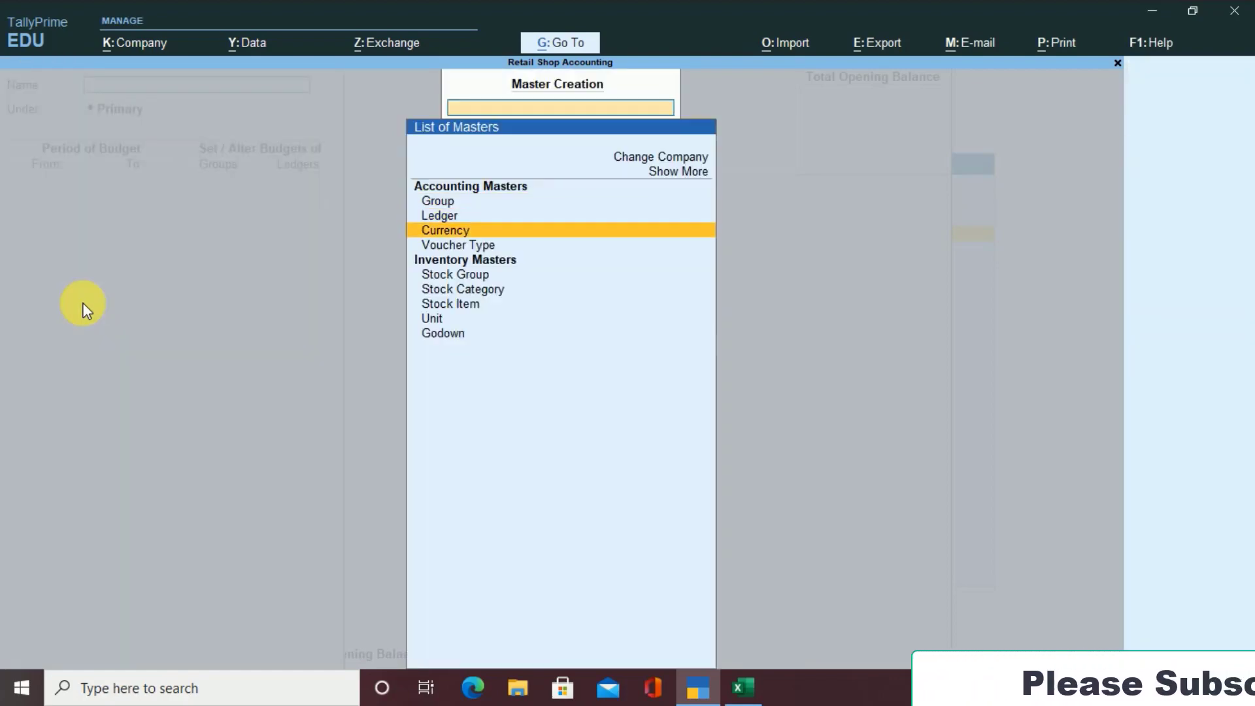
key(Down)
key(Down)
key(Down)
key(Return)
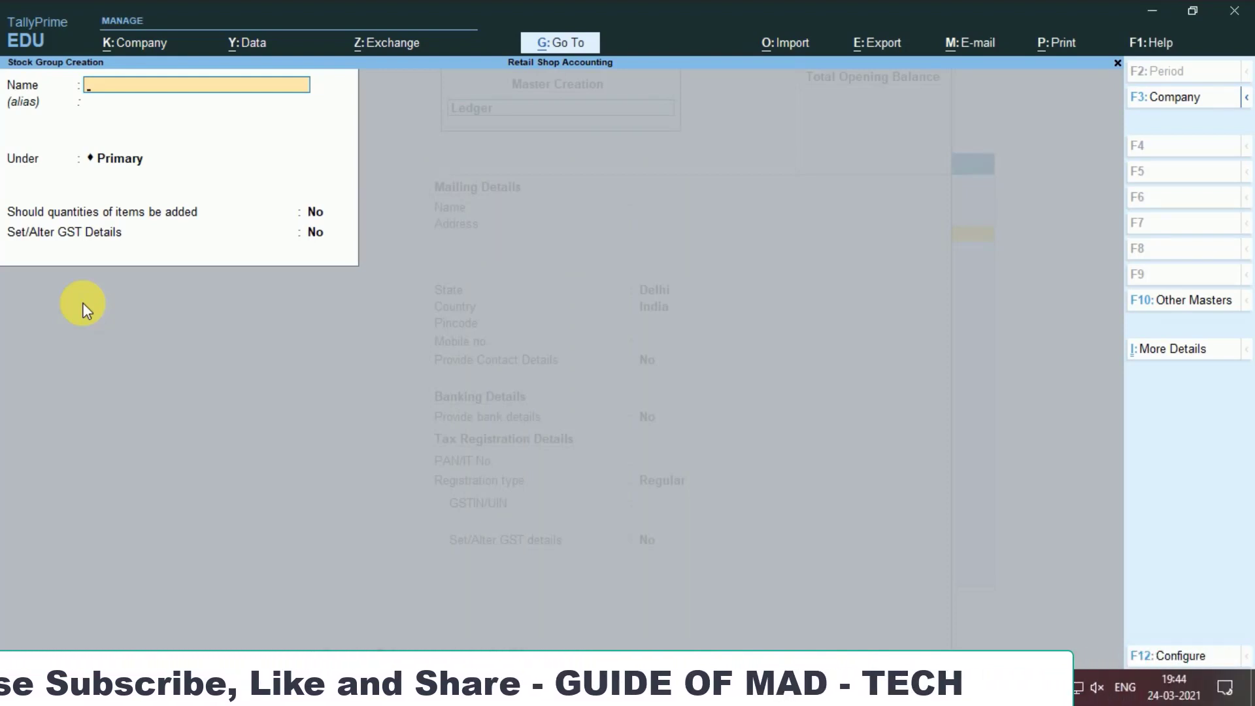
Close the open creation forms back to the Gateway of Tally, and view the company selection list
key(Escape)
key(y)
key(Return)
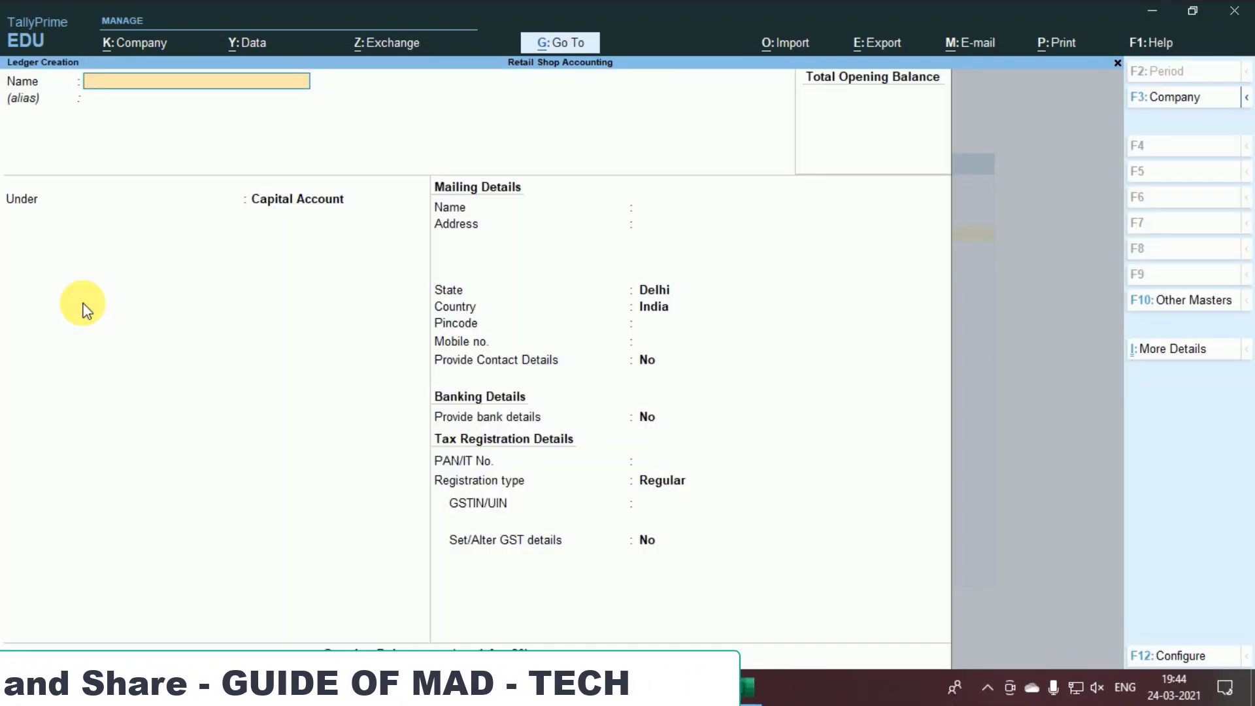
key(Escape)
key(Escape)
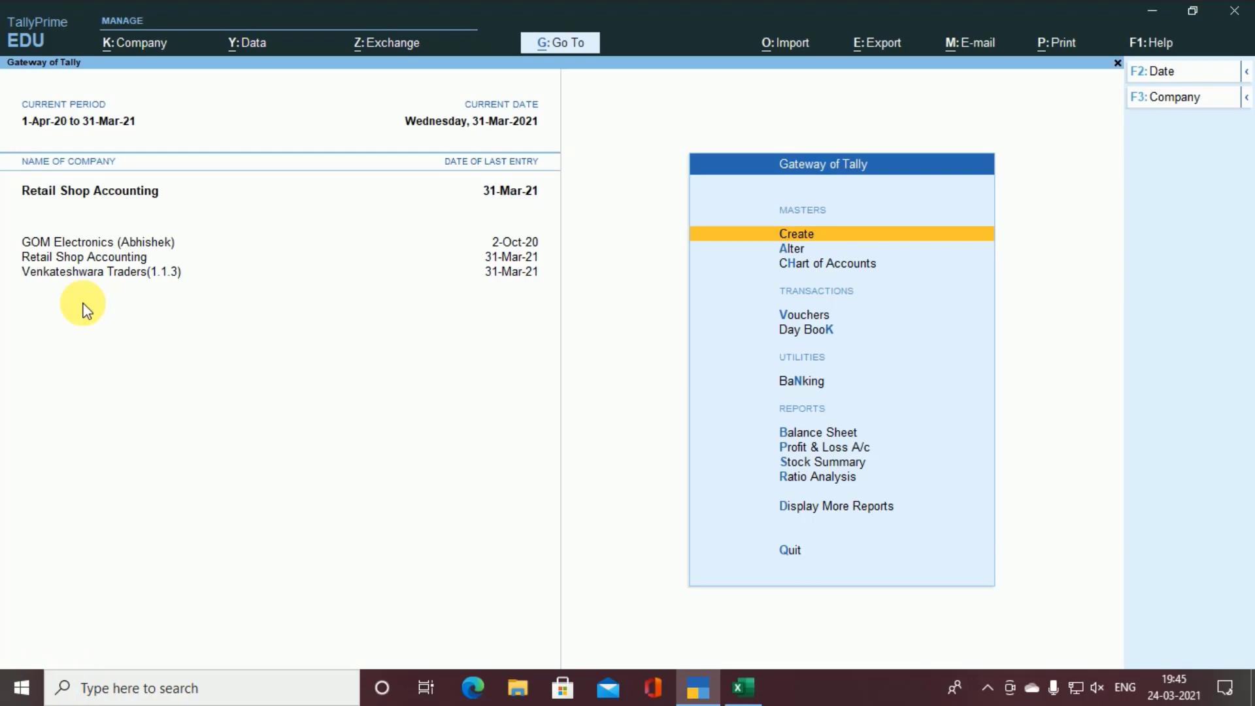
key(alt+F3)
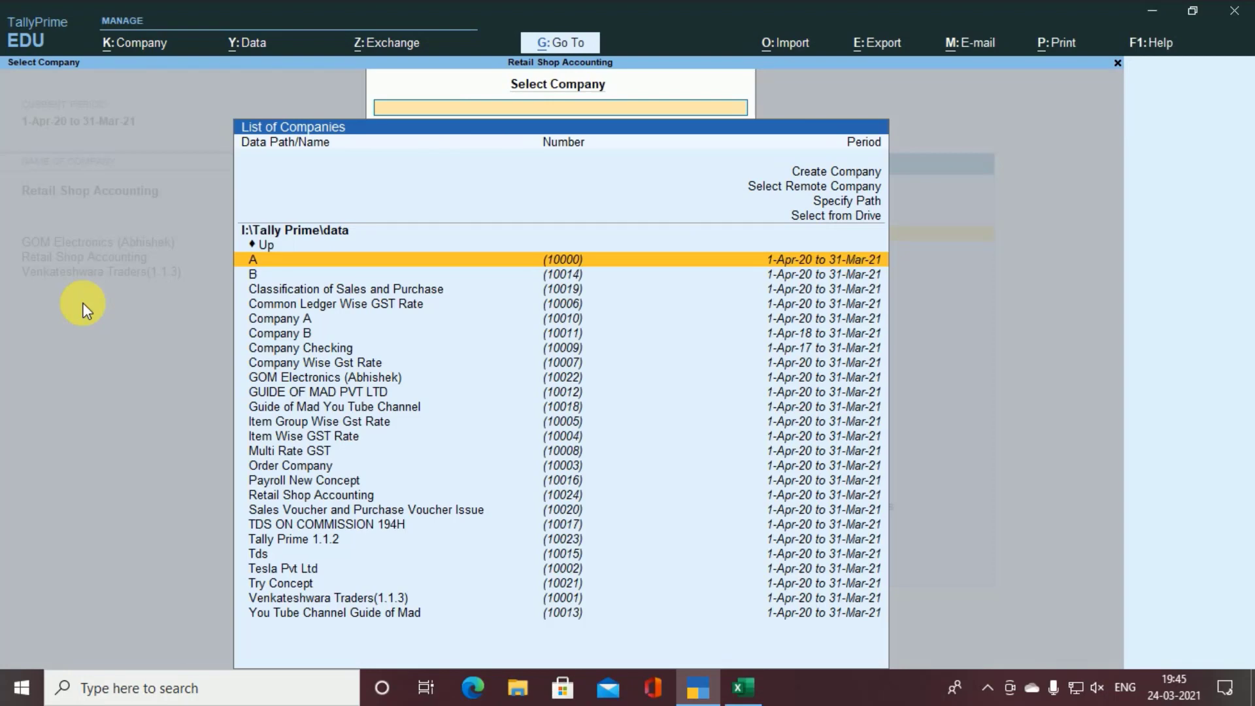
key(Escape)
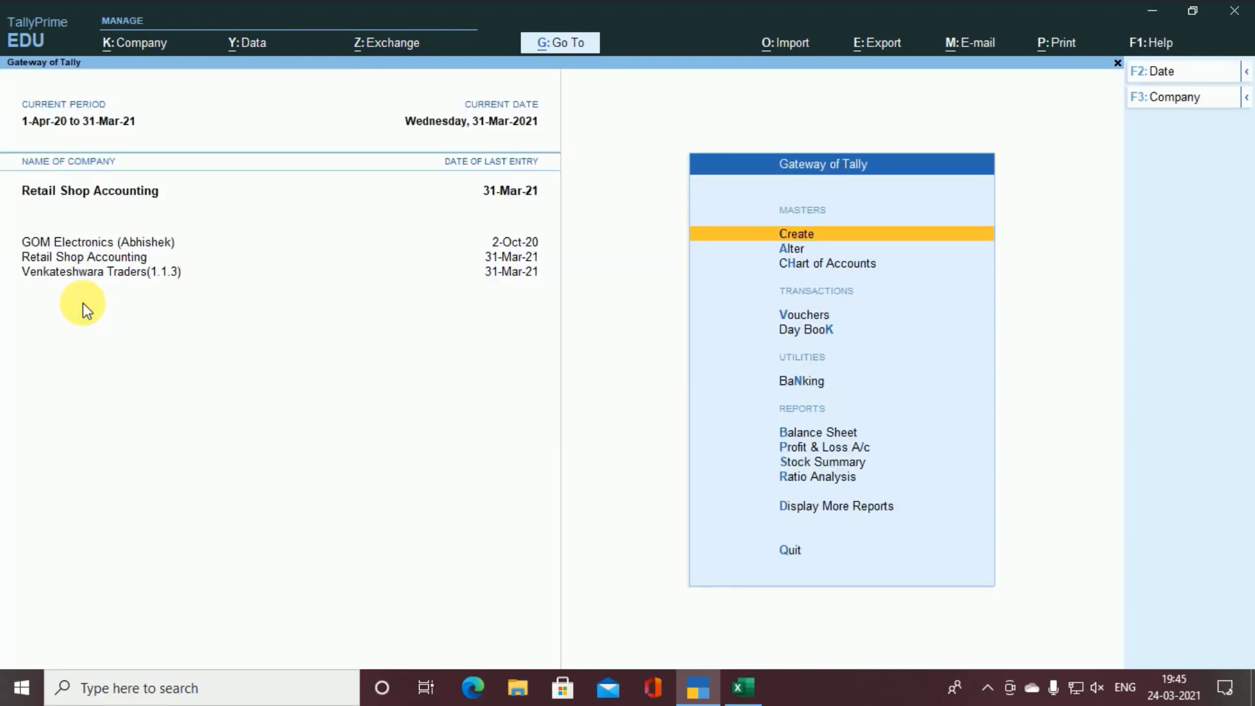
View the Balance Sheet of Retail Shop Accounting in detailed form, then return to the Gateway of Tally
key(Down)
key(Down)
key(Down)
key(Down)
key(Down)
key(Down)
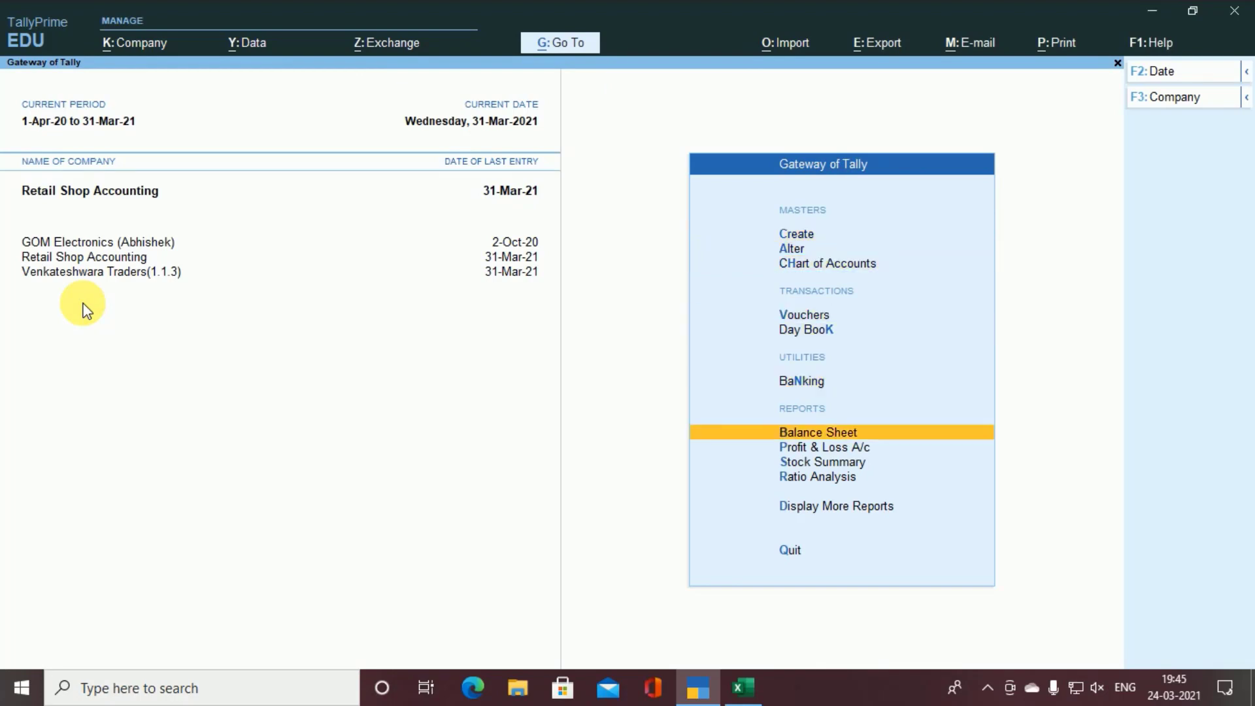
key(Return)
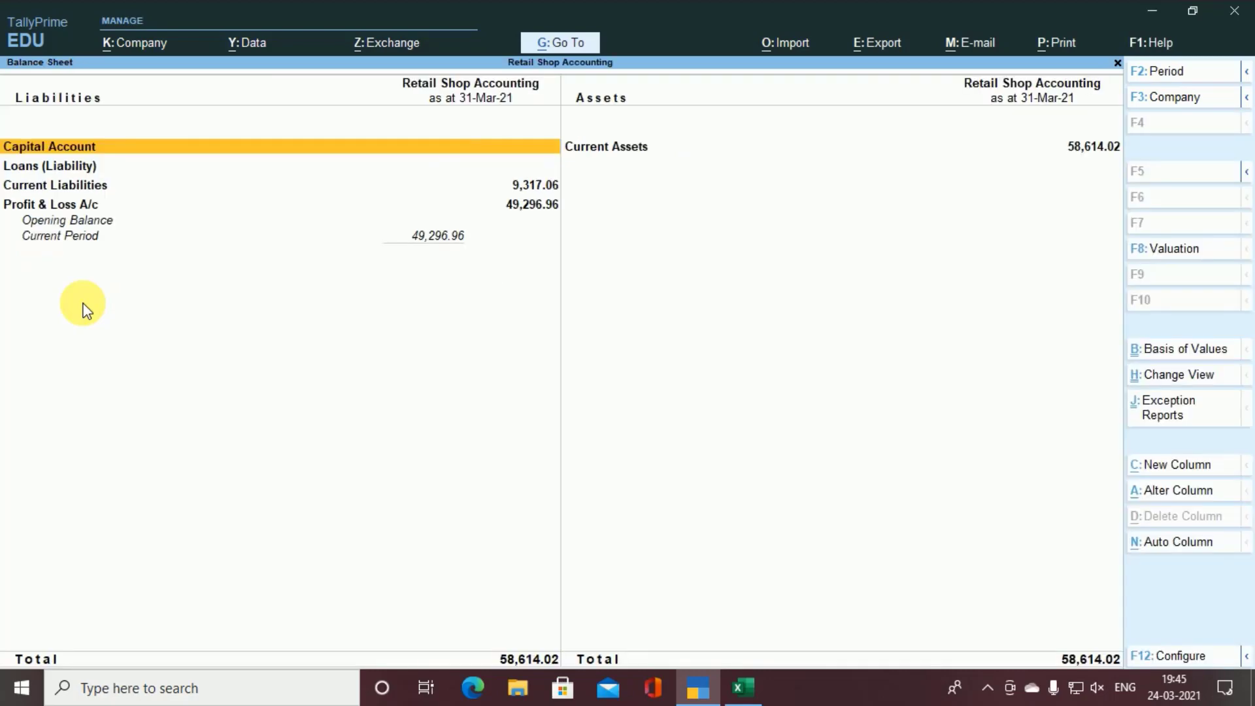
key(alt+F5)
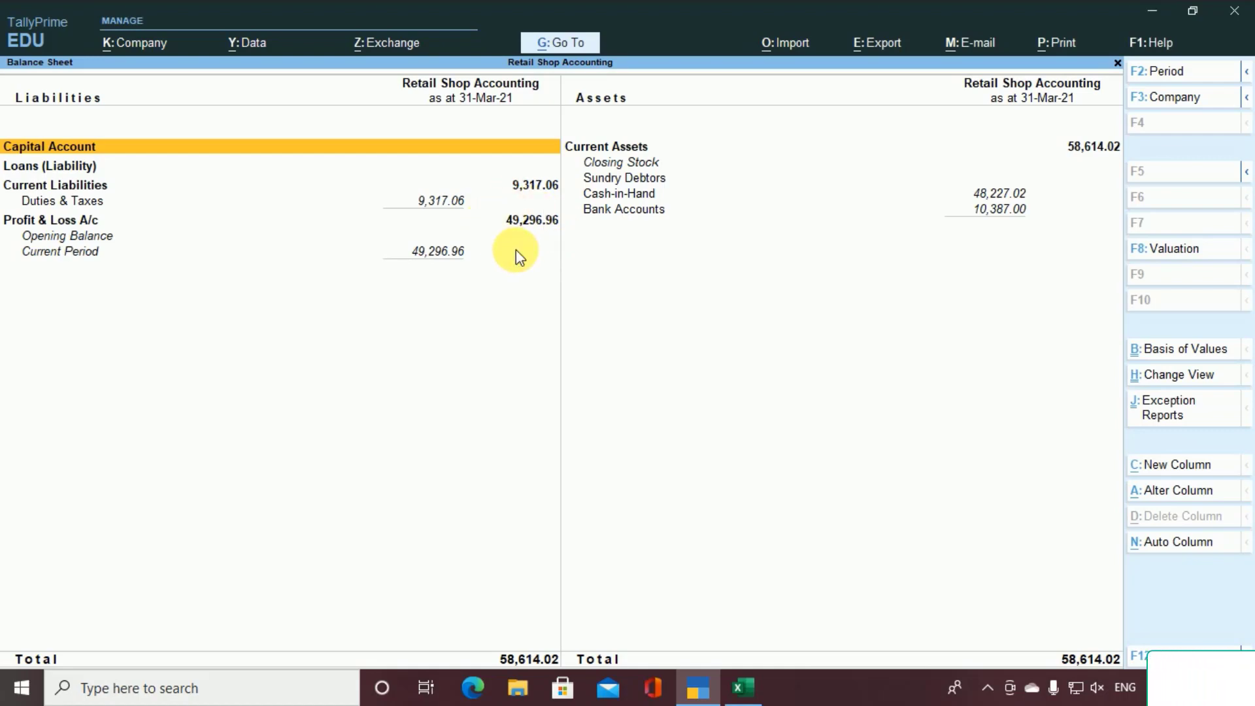
key(Escape)
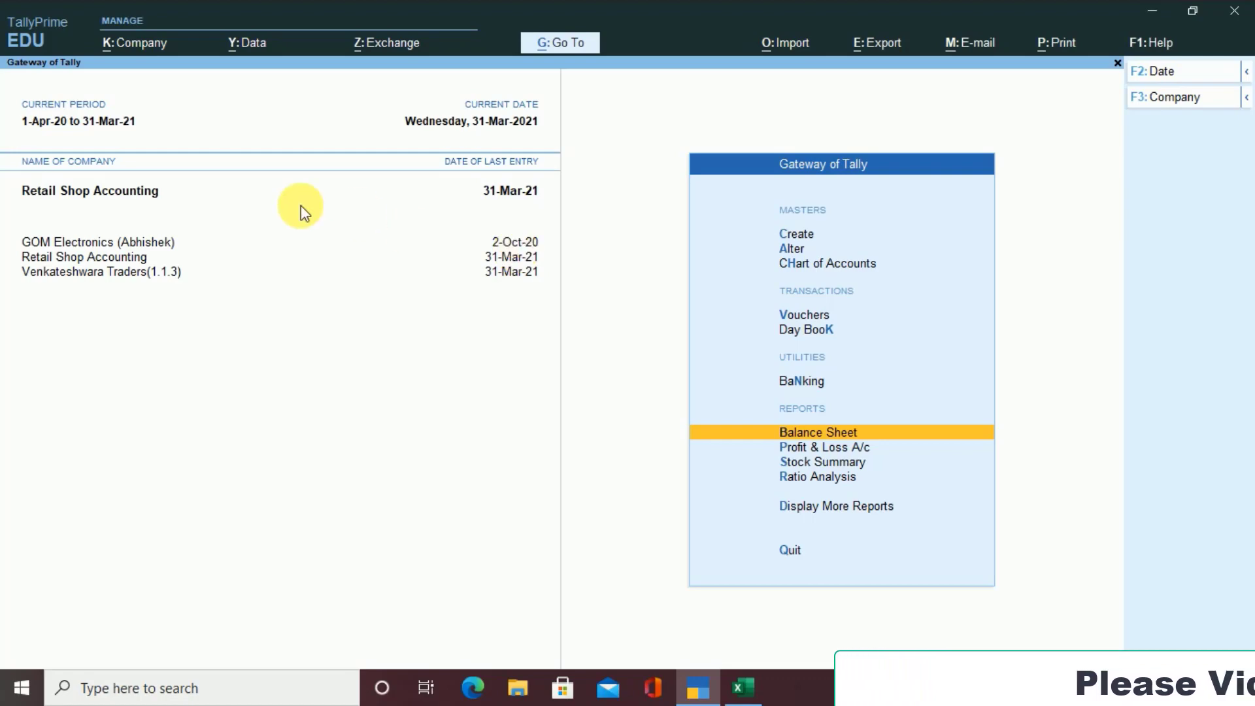
Switch the active company to GOM Electronics, view its Balance Sheet and return to the Gateway of Tally
click(72, 250)
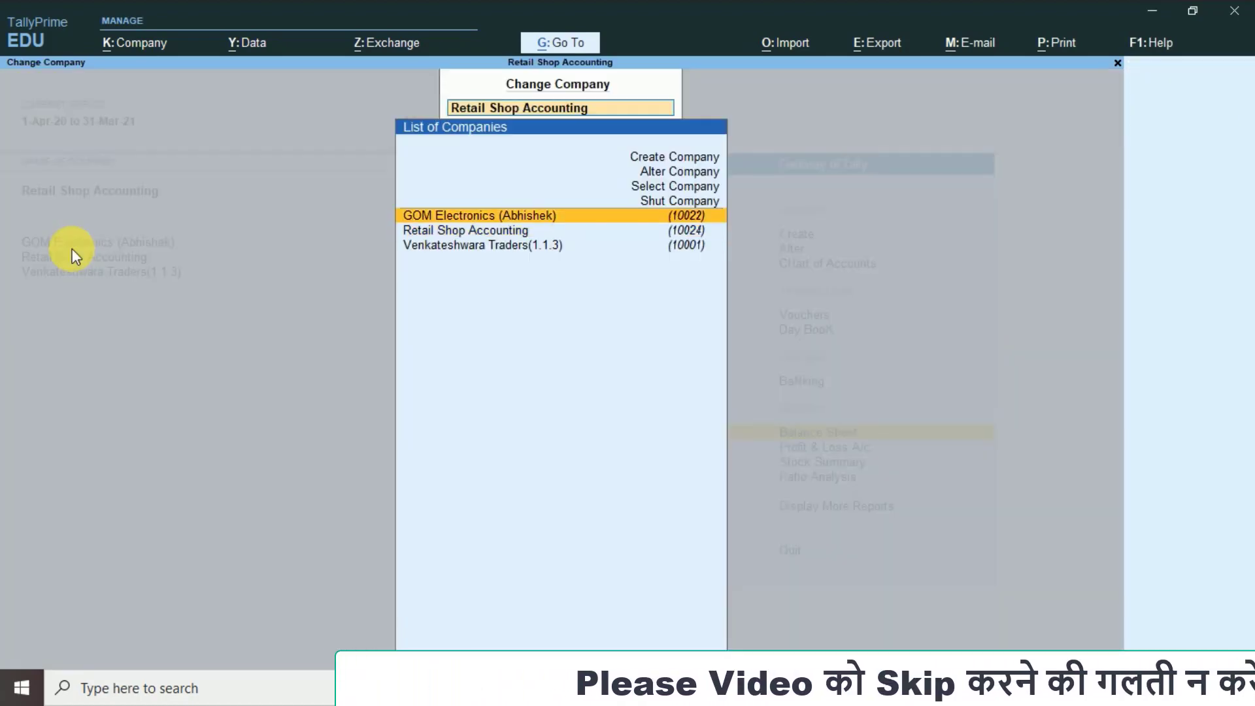
key(Return)
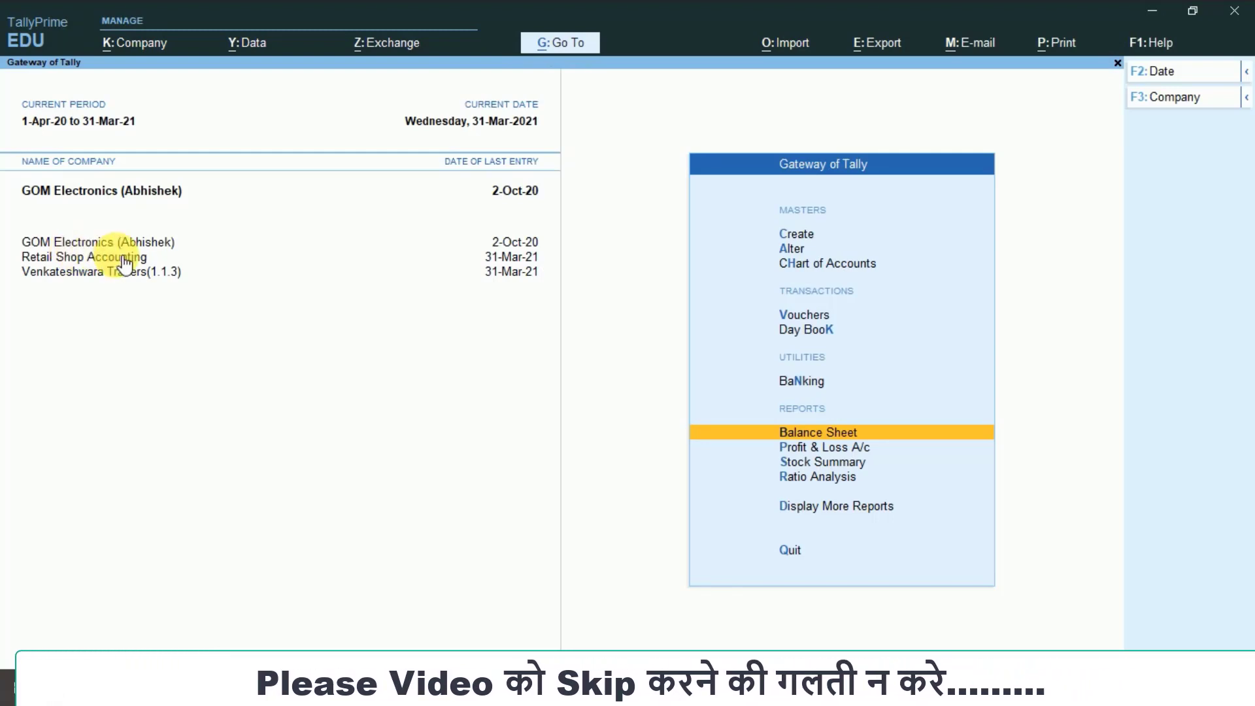
key(Return)
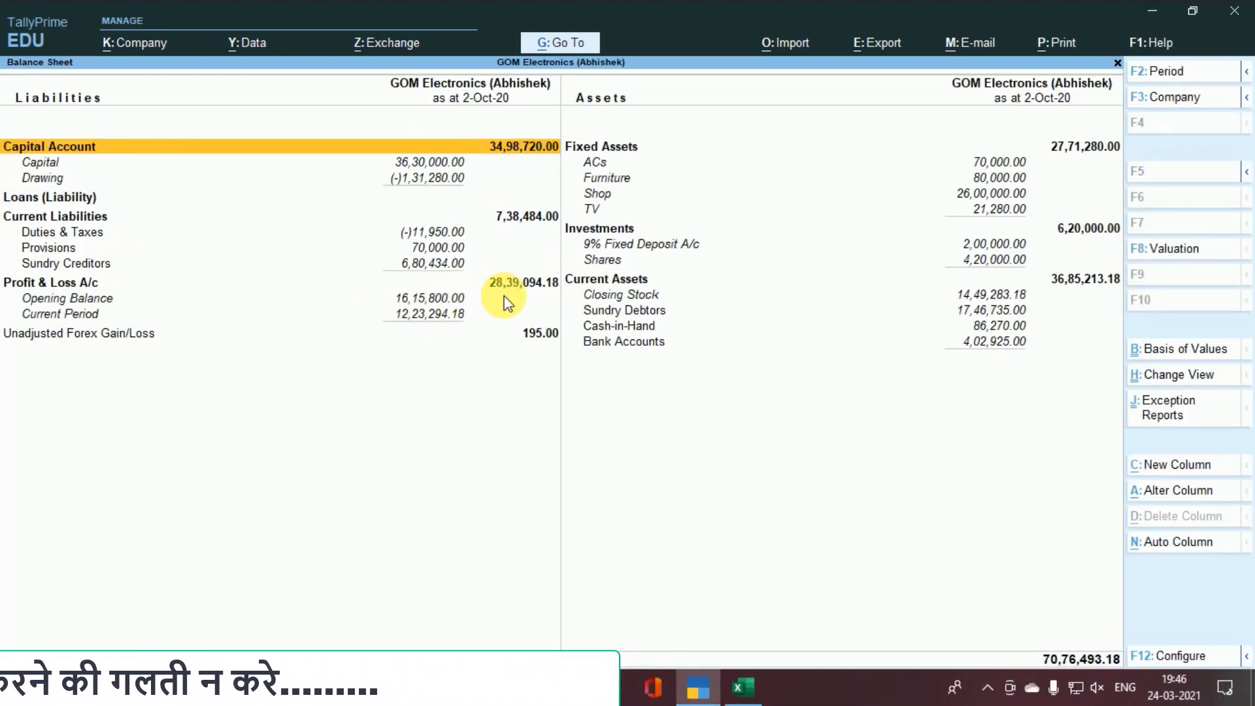
key(Escape)
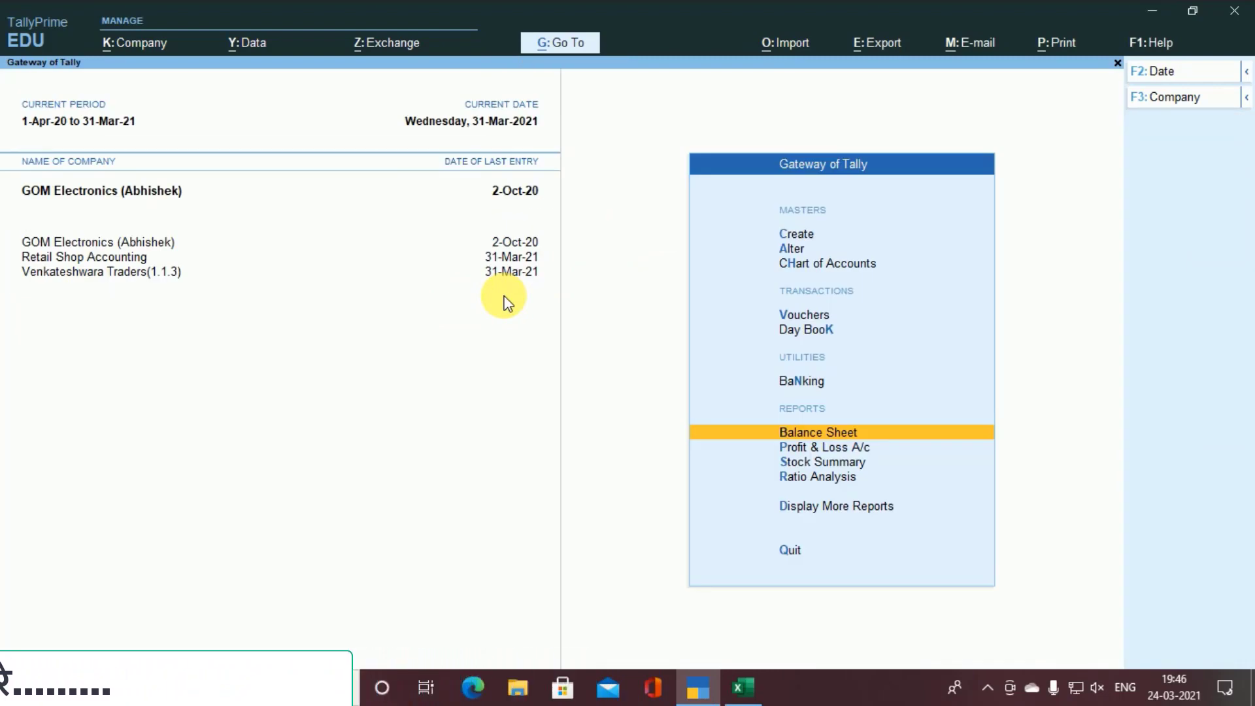
Change the active company to Venkateshwara Traders(1.1.3)
key(F3)
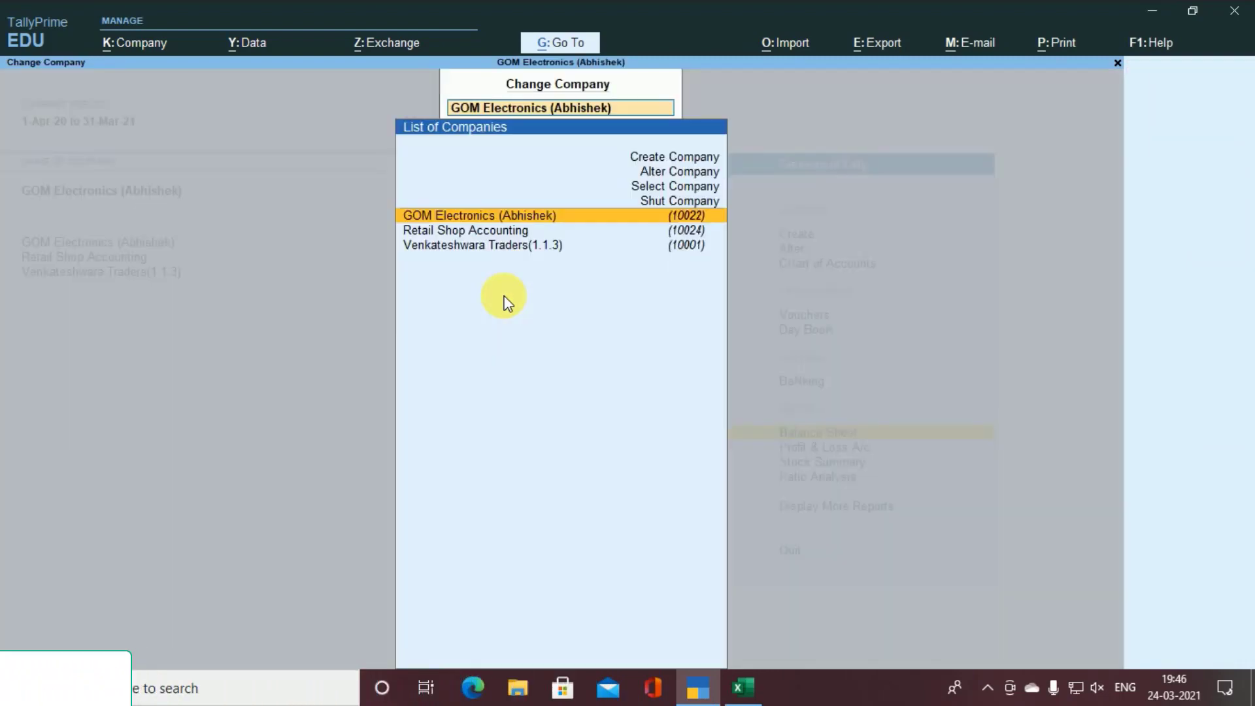
key(Down)
key(Down)
key(Return)
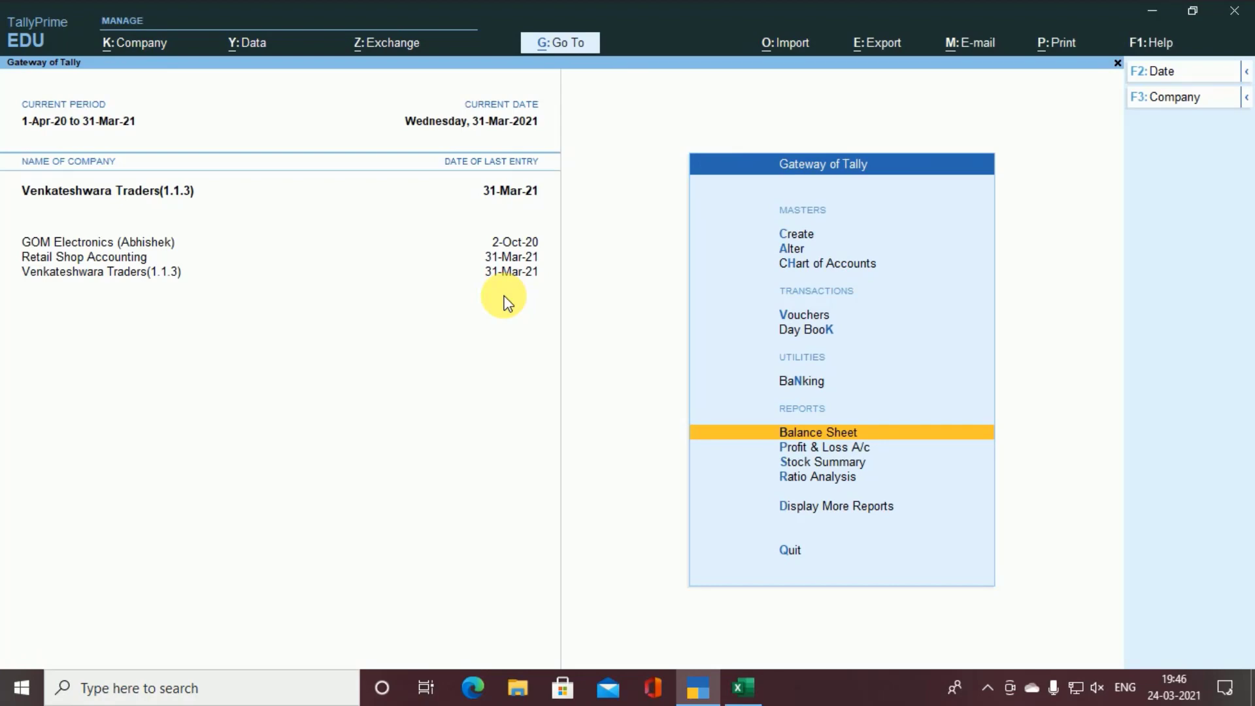
View the Profit & Loss A/c of Venkateshwara Traders(1.1.3) and close it
key(Down)
key(Return)
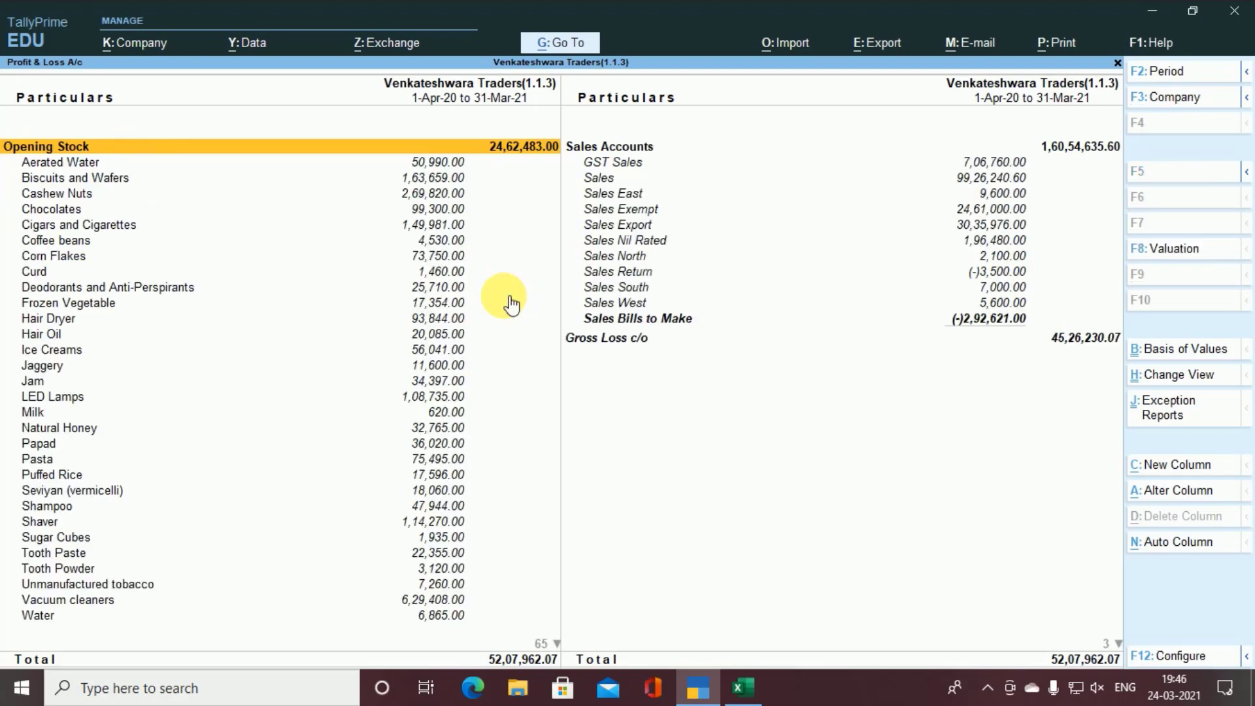
key(Escape)
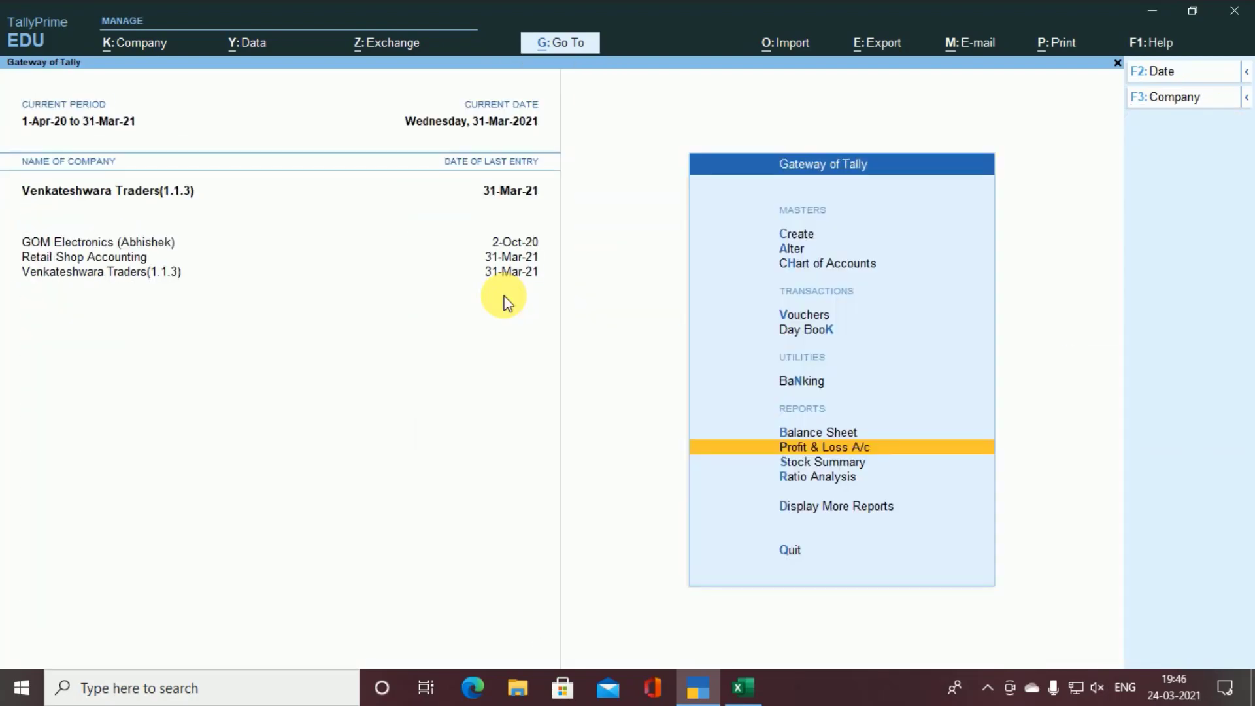
View the Balance Sheet of Venkateshwara Traders(1.1.3) in detailed form and close it
key(Up)
key(Return)
key(alt+F5)
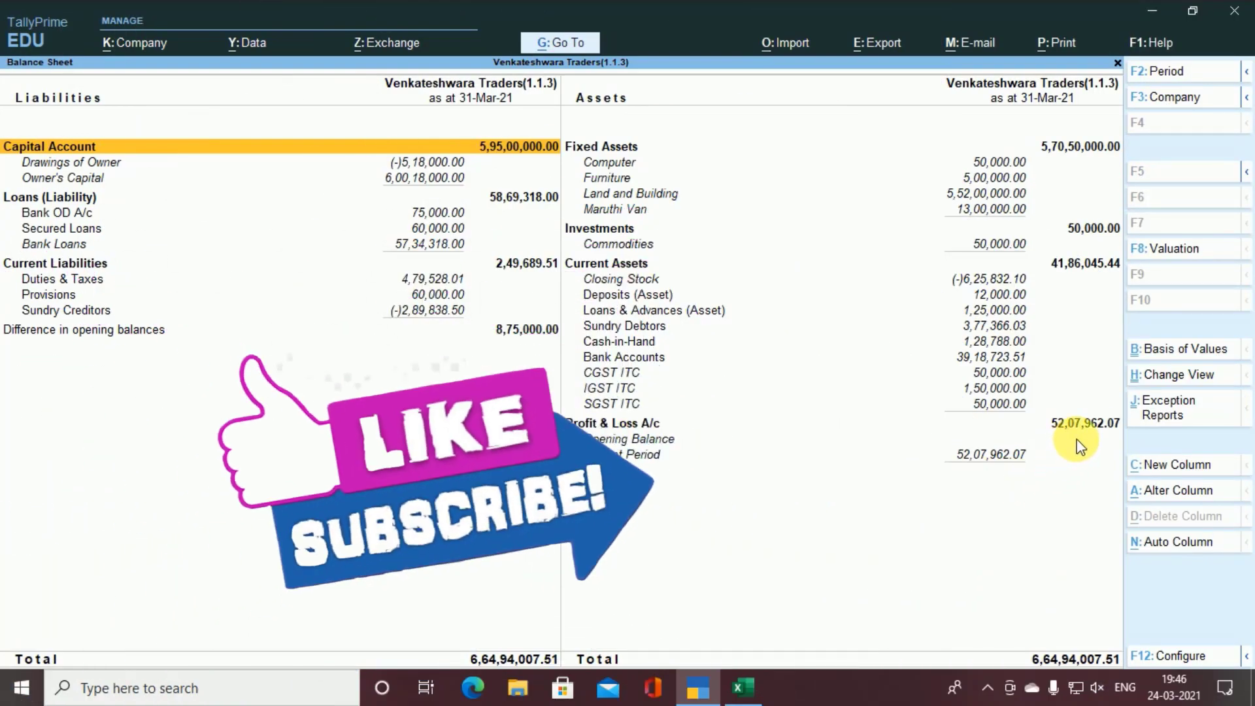
key(Escape)
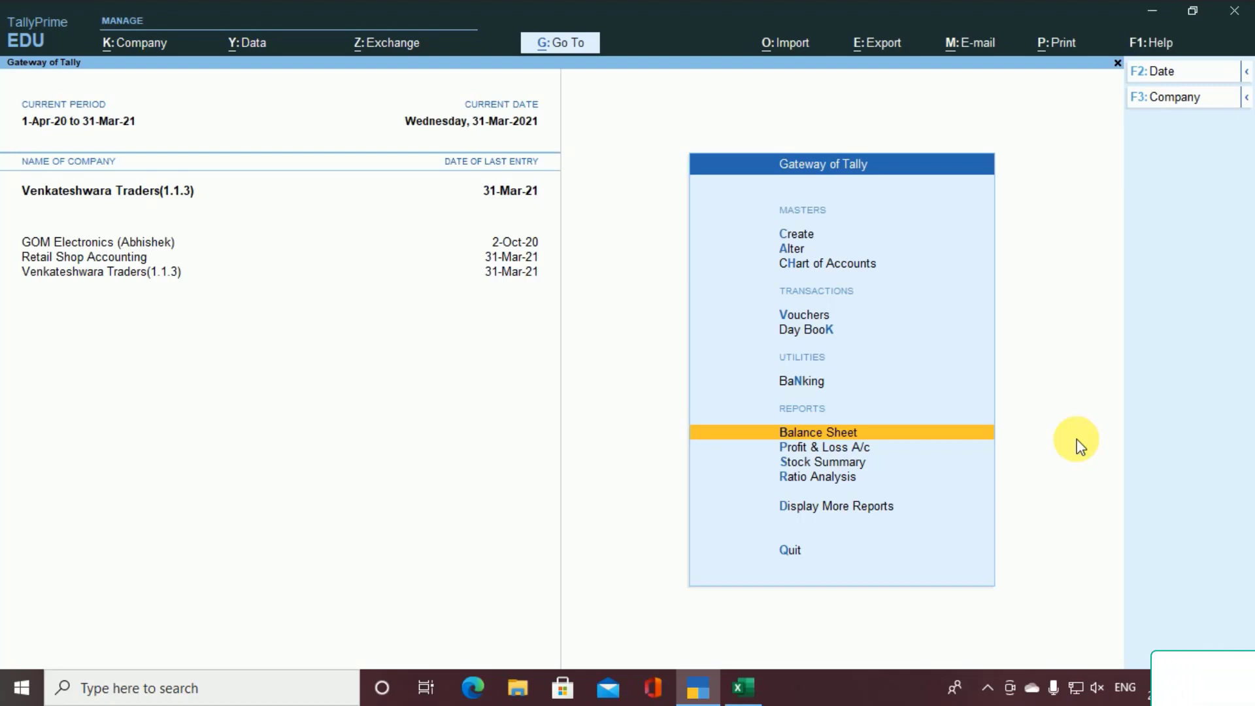
Start creating a group company named Head Office Pv Ltd, keeping the same mailing name and leaving the address blank
key(alt+k)
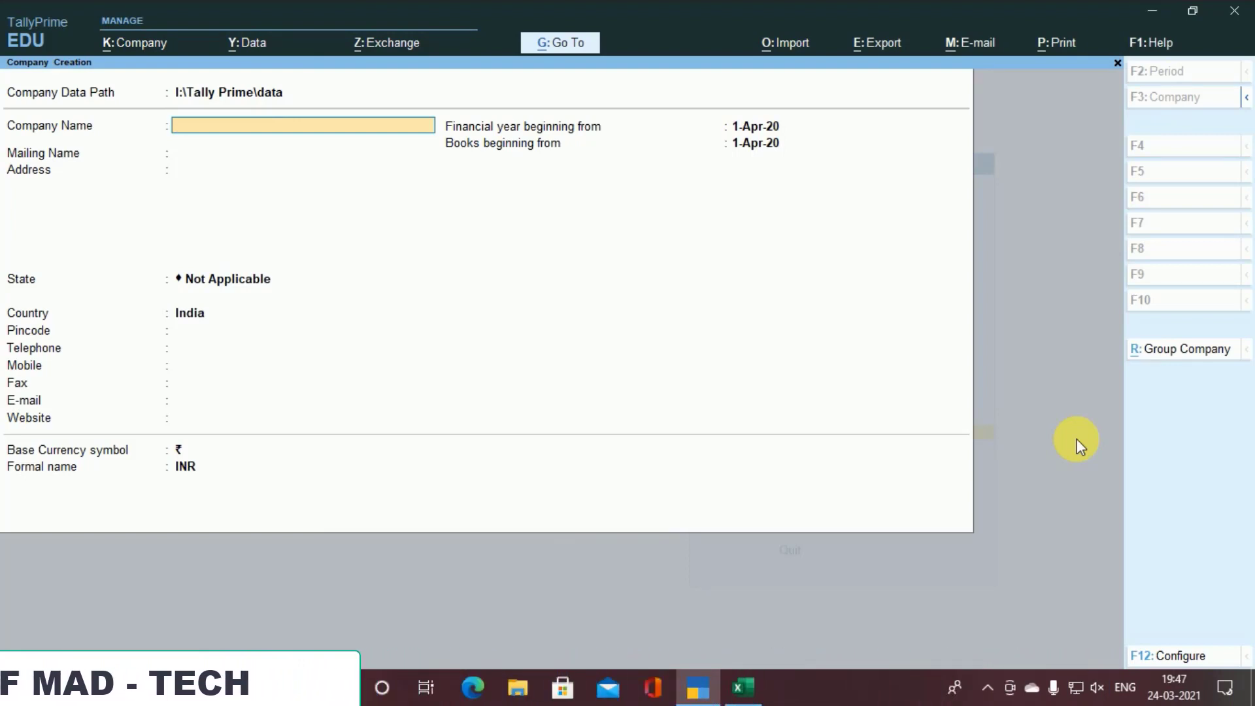
key(ctrl+r)
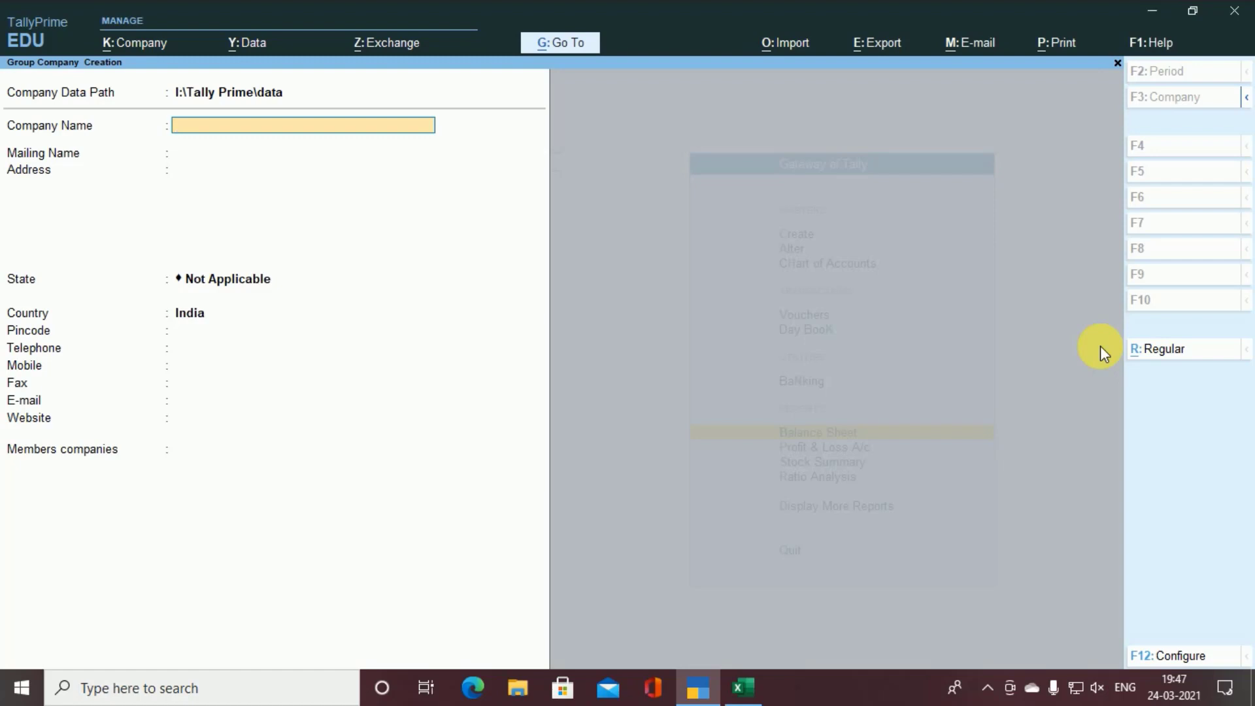
text(Head Office Pv Ltd)
key(Return)
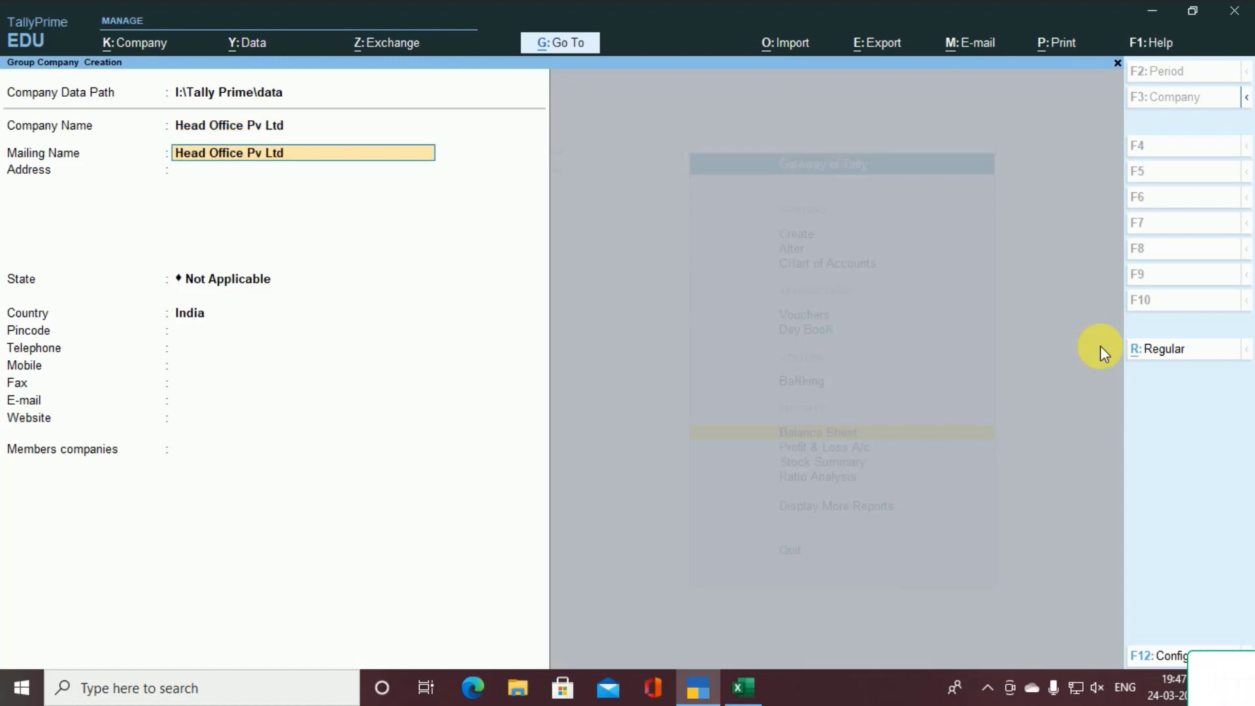
key(Return)
key(Return)
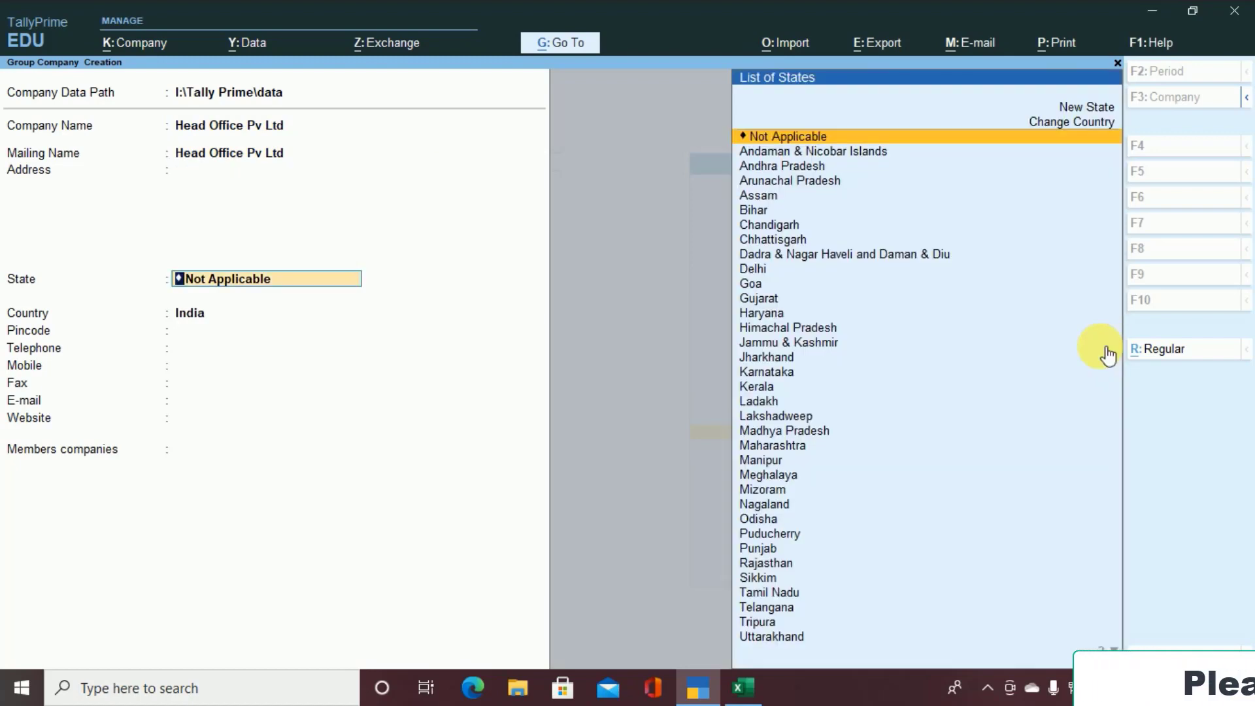
Set the group company's state to Delhi and leave the pincode, telephone, mobile, fax, e-mail and website blank
text(De)
key(Return)
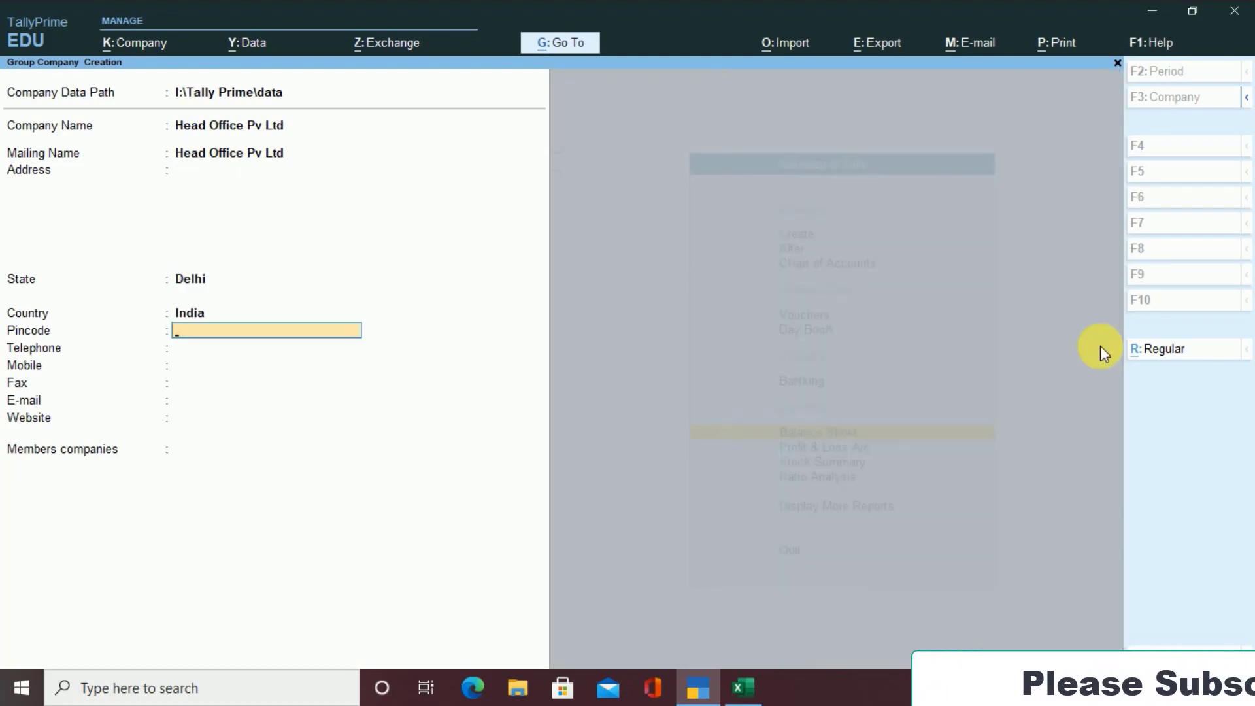
key(Return)
key(Return)
key(Return)
key(Return)
key(Return)
key(Return)
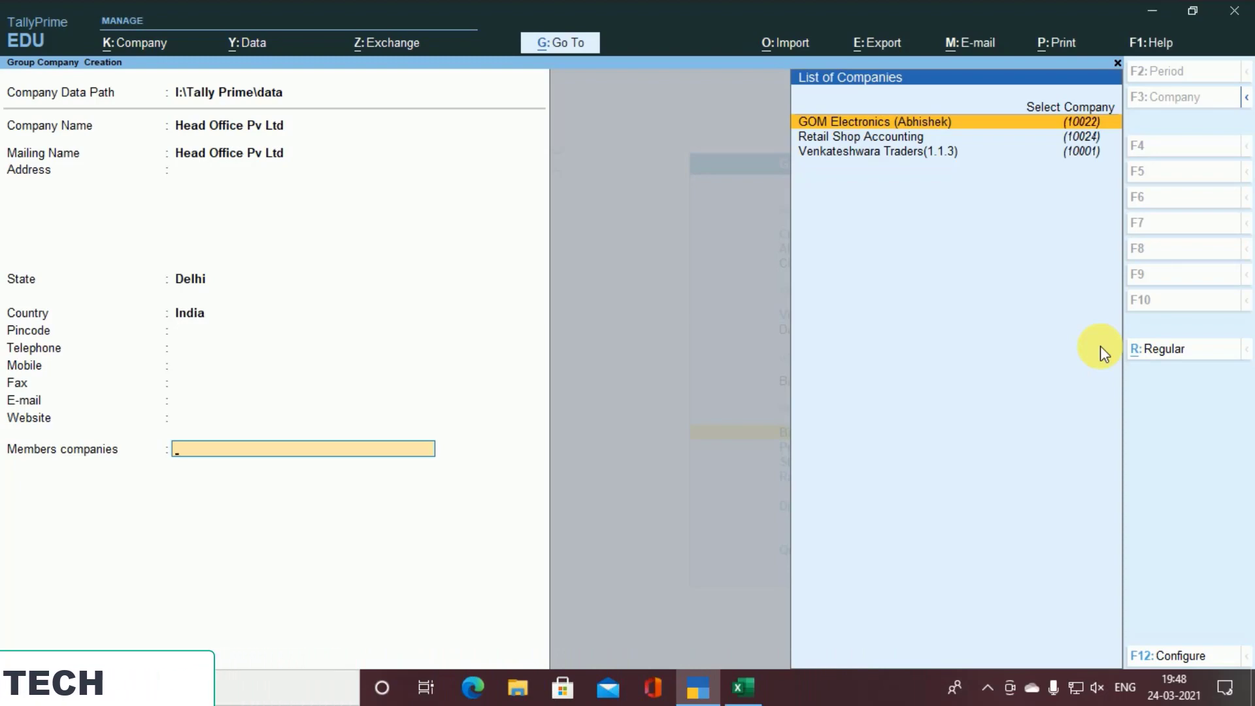
Add GOM Electronics, Retail Shop Accounting and Venkateshwara Traders(1.1.3) as member companies and save the group company
key(Return)
key(Return)
key(Down)
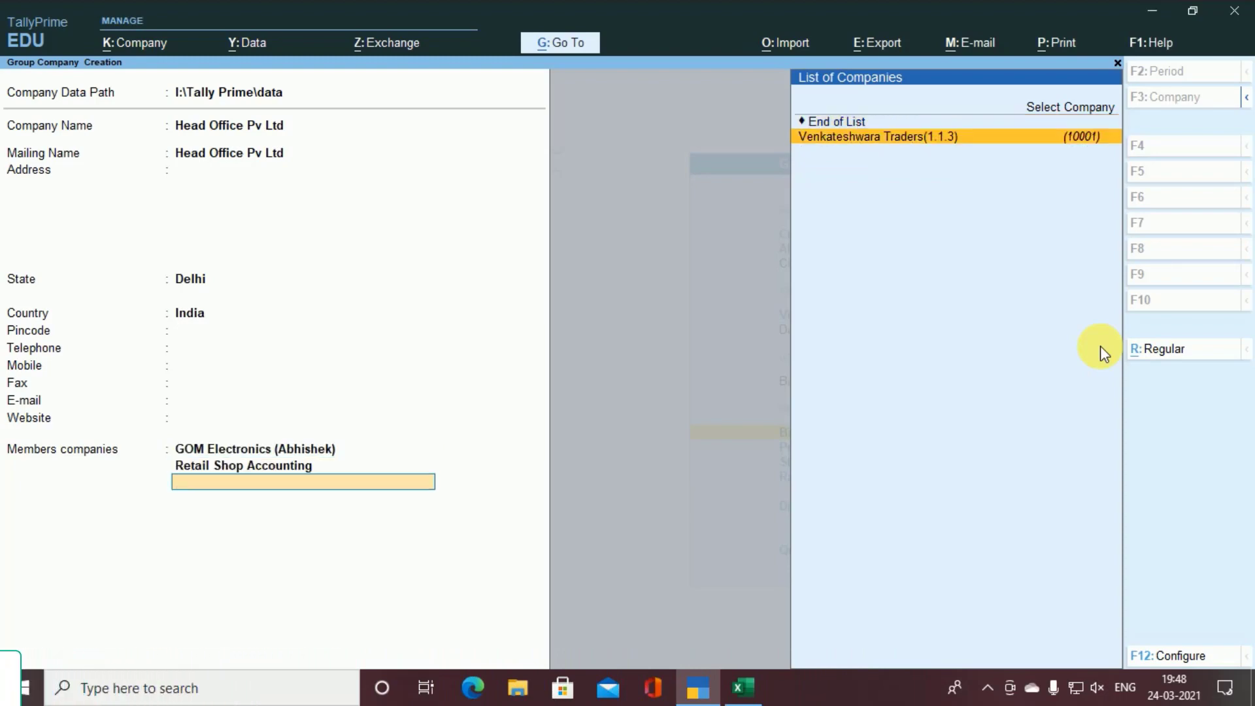
key(Return)
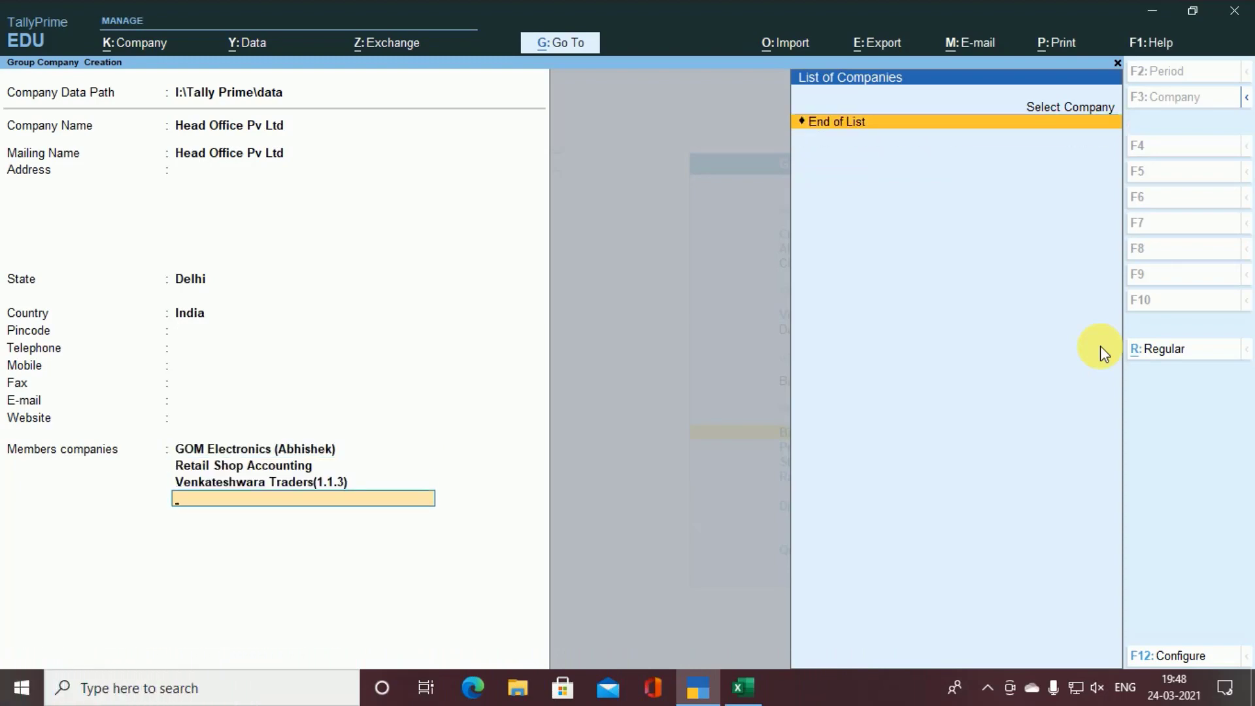
key(Return)
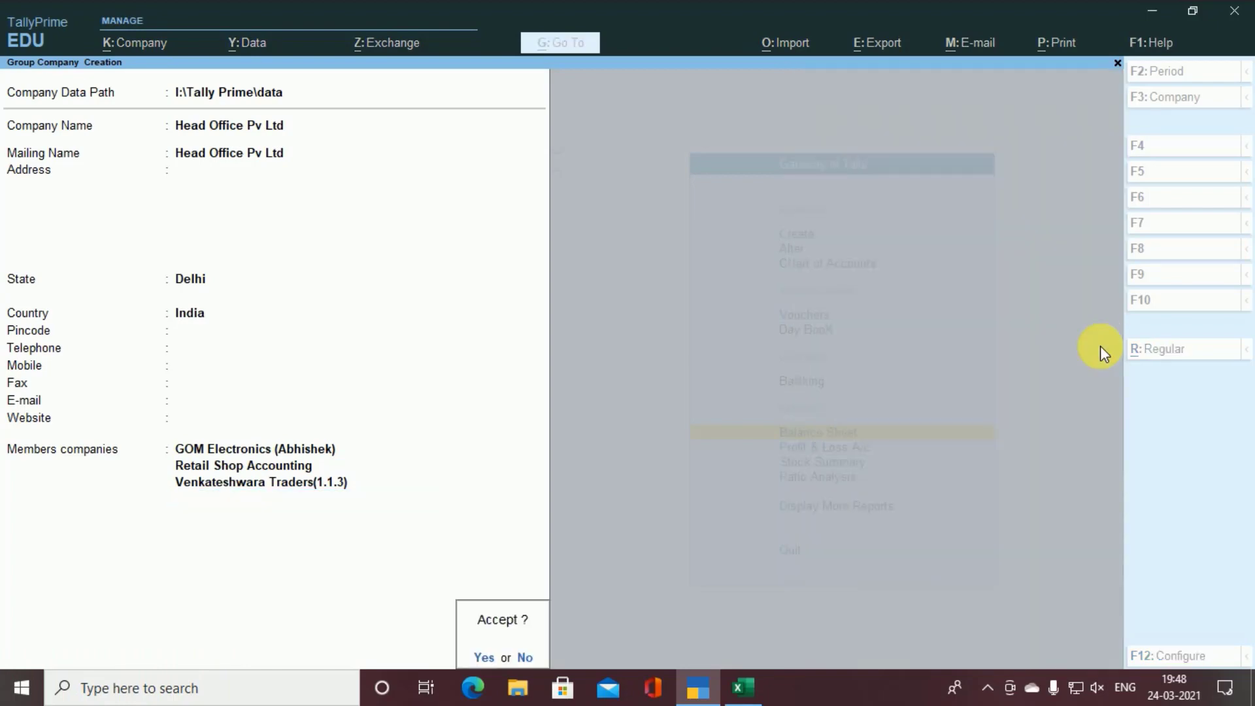
key(Return)
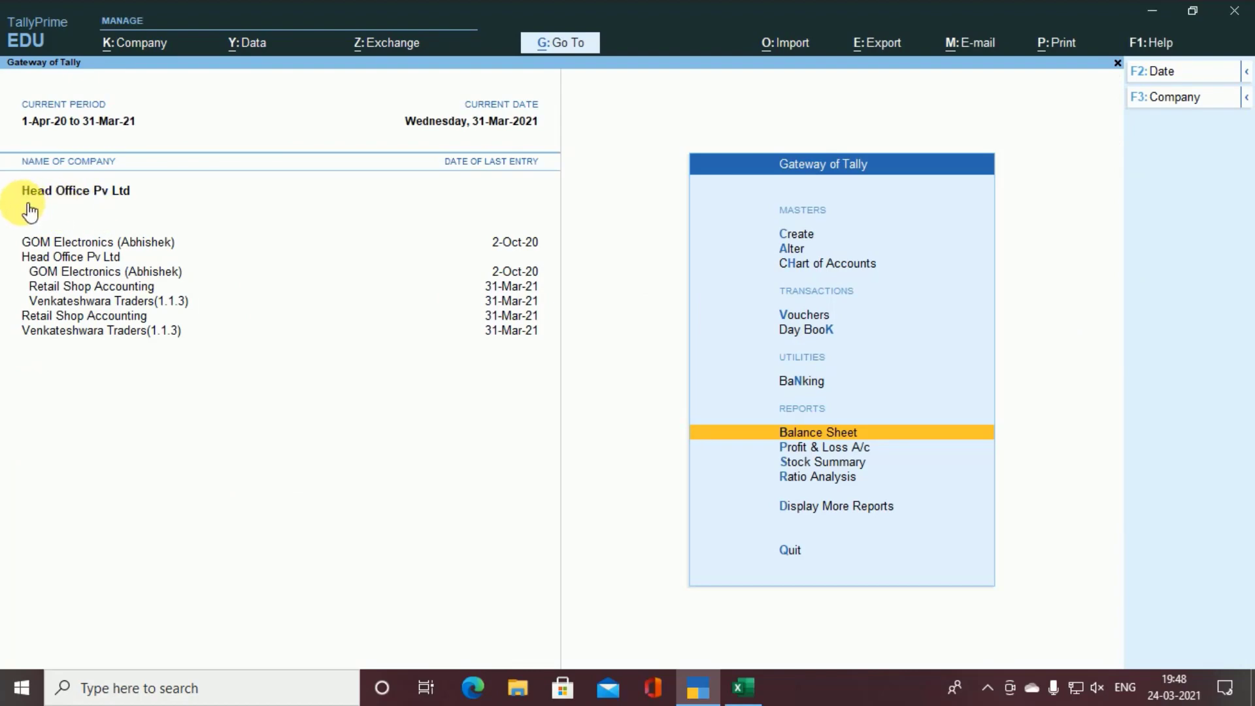
Open the Balance Sheet of Head Office Pv Ltd in detailed form and go through its asset entries
key(Return)
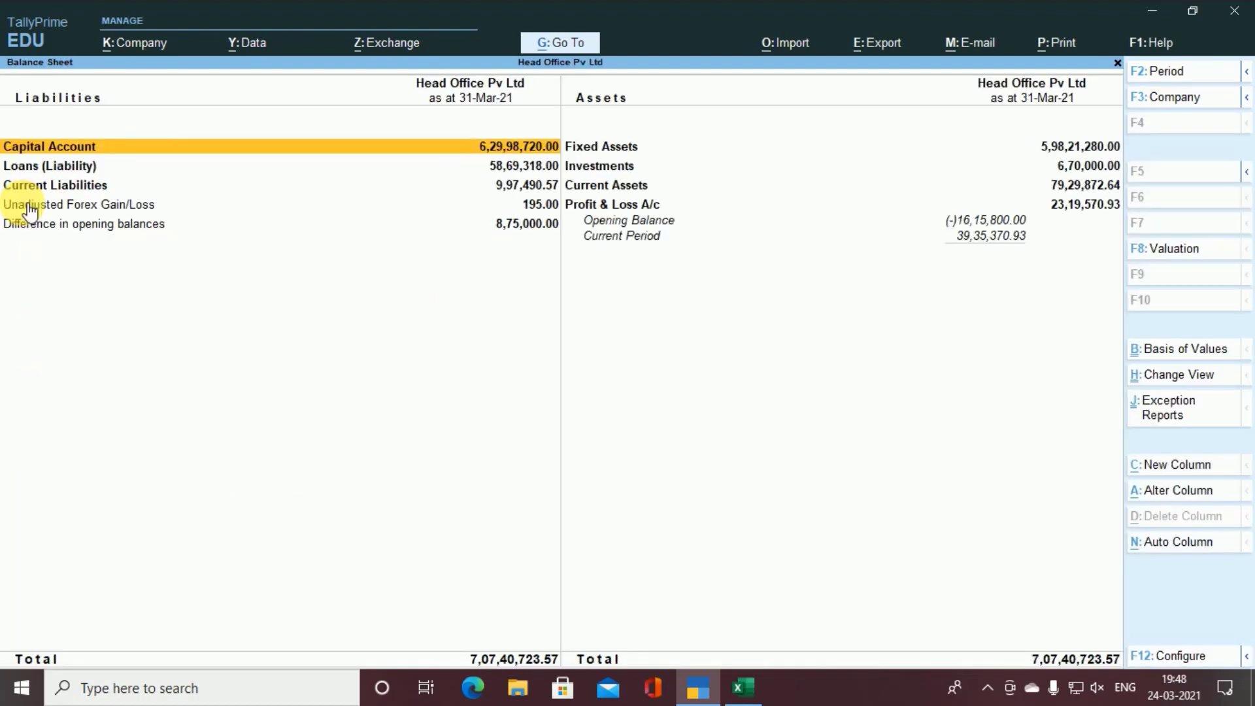
key(alt+F5)
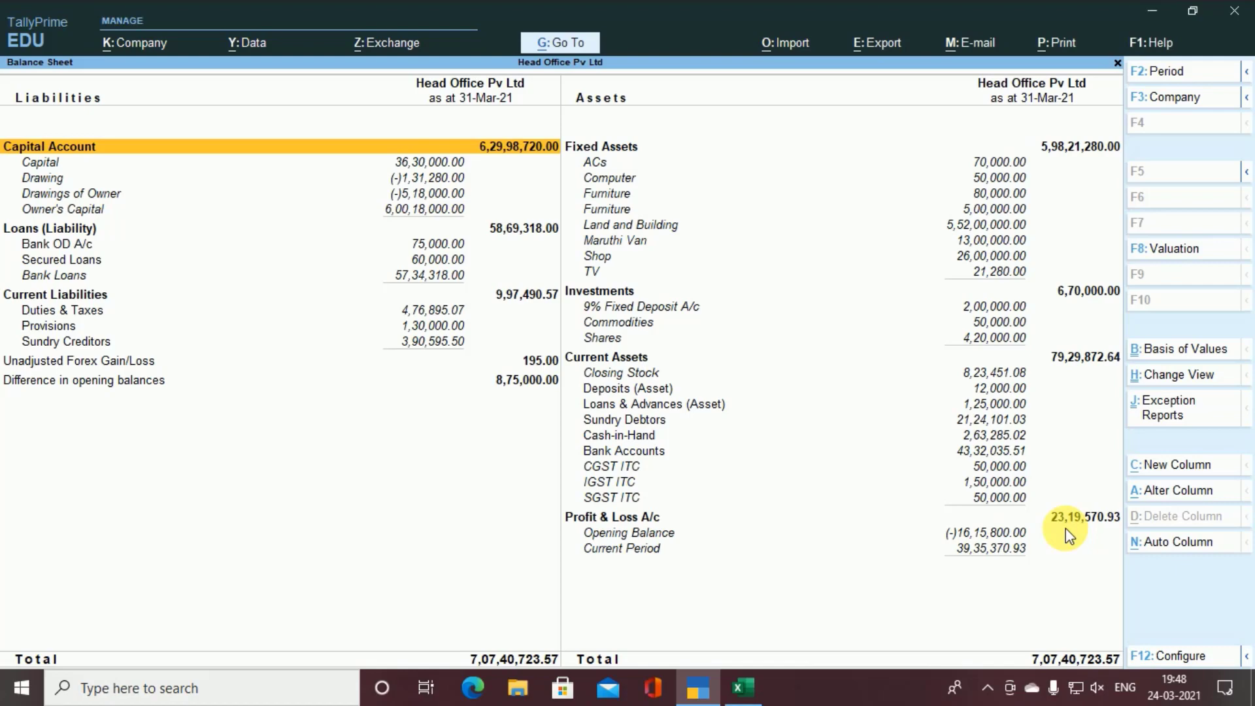
key(Right)
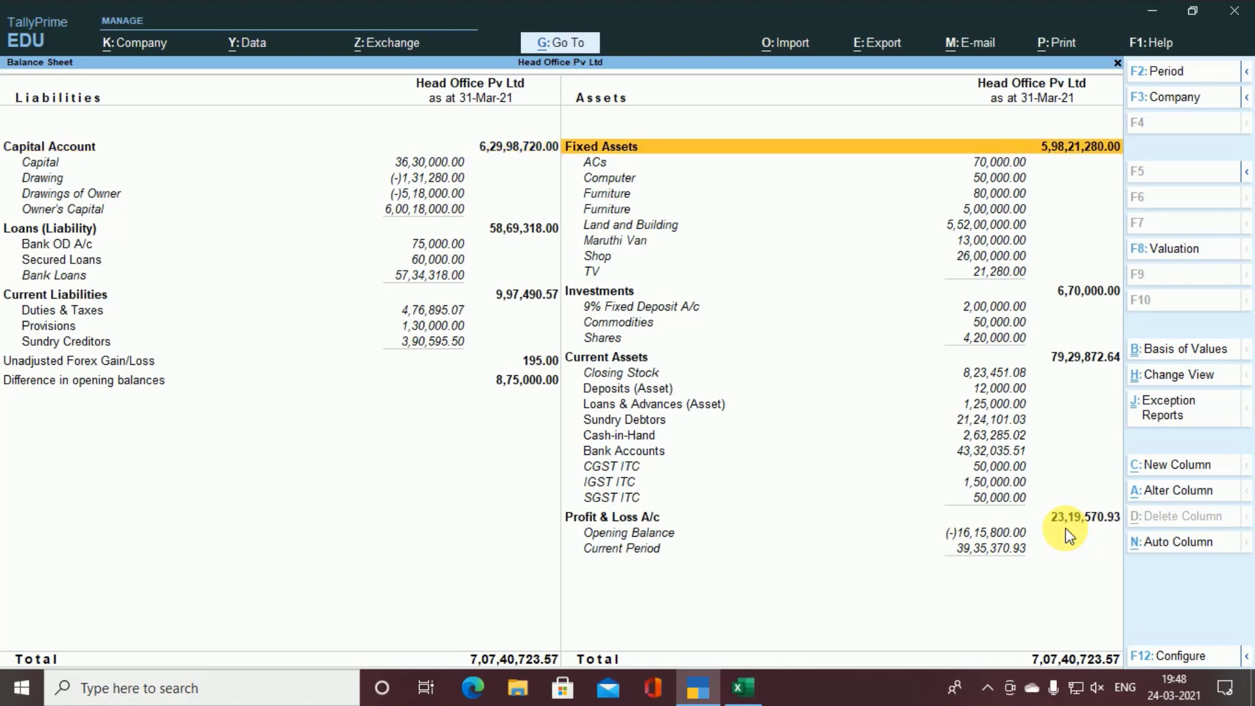
key(Down)
key(Down)
key(Down)
key(Down)
key(Down)
key(Down)
key(Down)
key(Down)
key(Down)
key(Down)
key(Down)
key(Down)
key(Down)
key(Down)
key(Down)
key(Down)
key(Down)
key(Down)
key(Down)
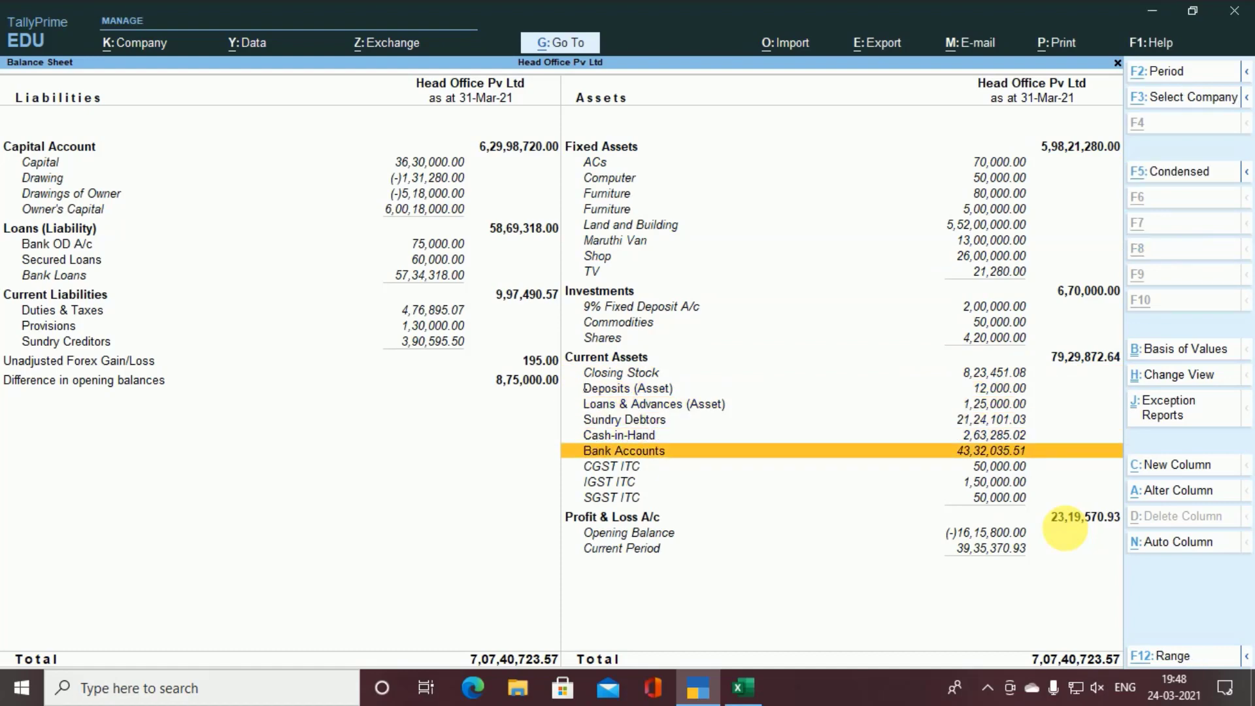
Add automatic columns to the Balance Sheet by Member Companies
key(alt+n)
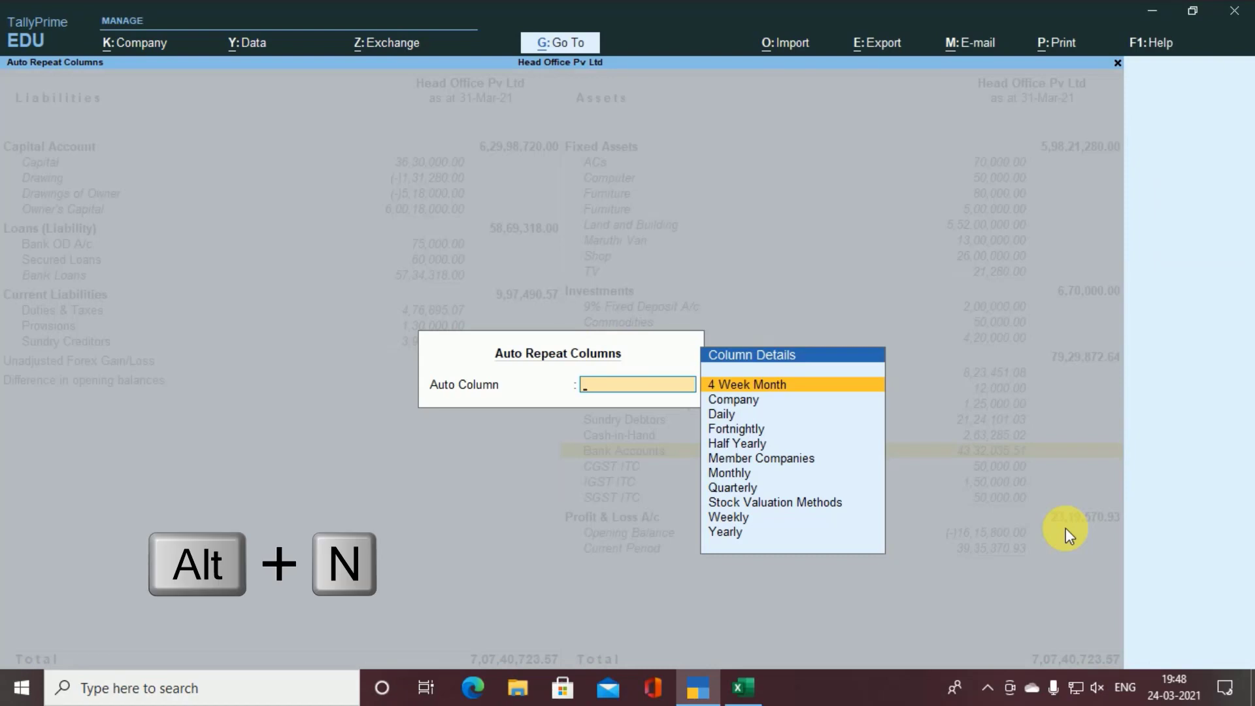
key(Down)
key(Down)
key(Down)
key(Down)
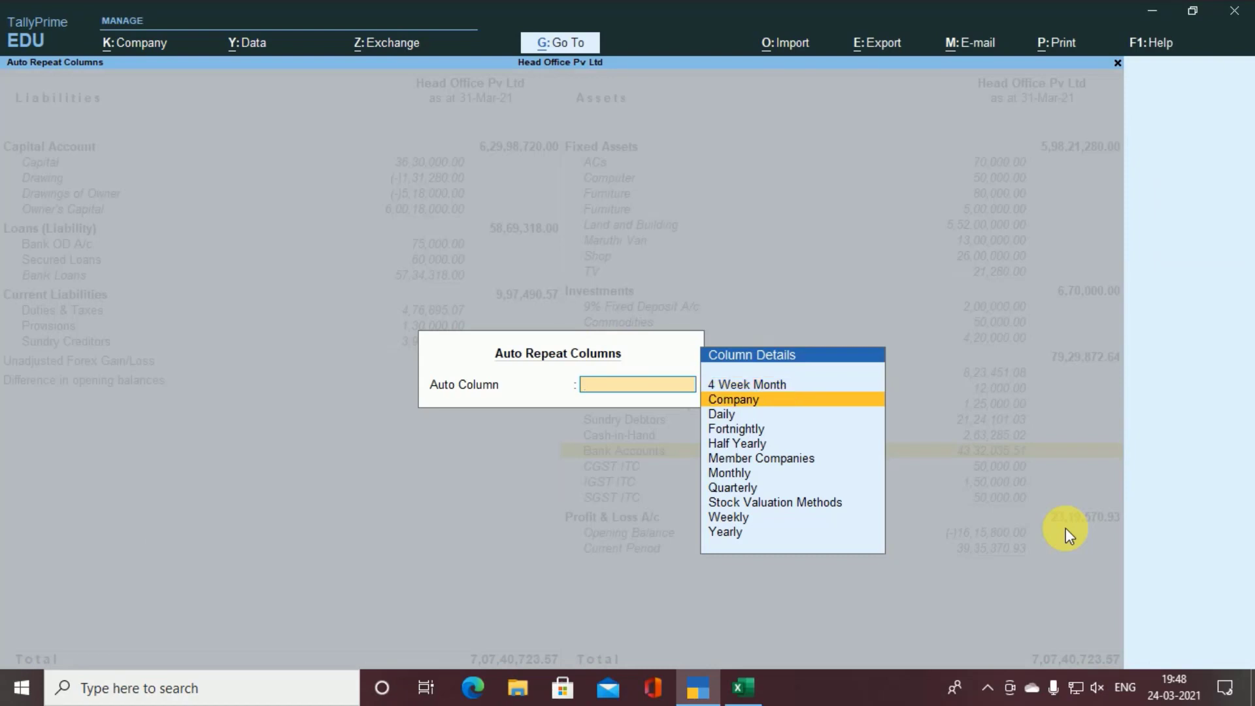
key(Down)
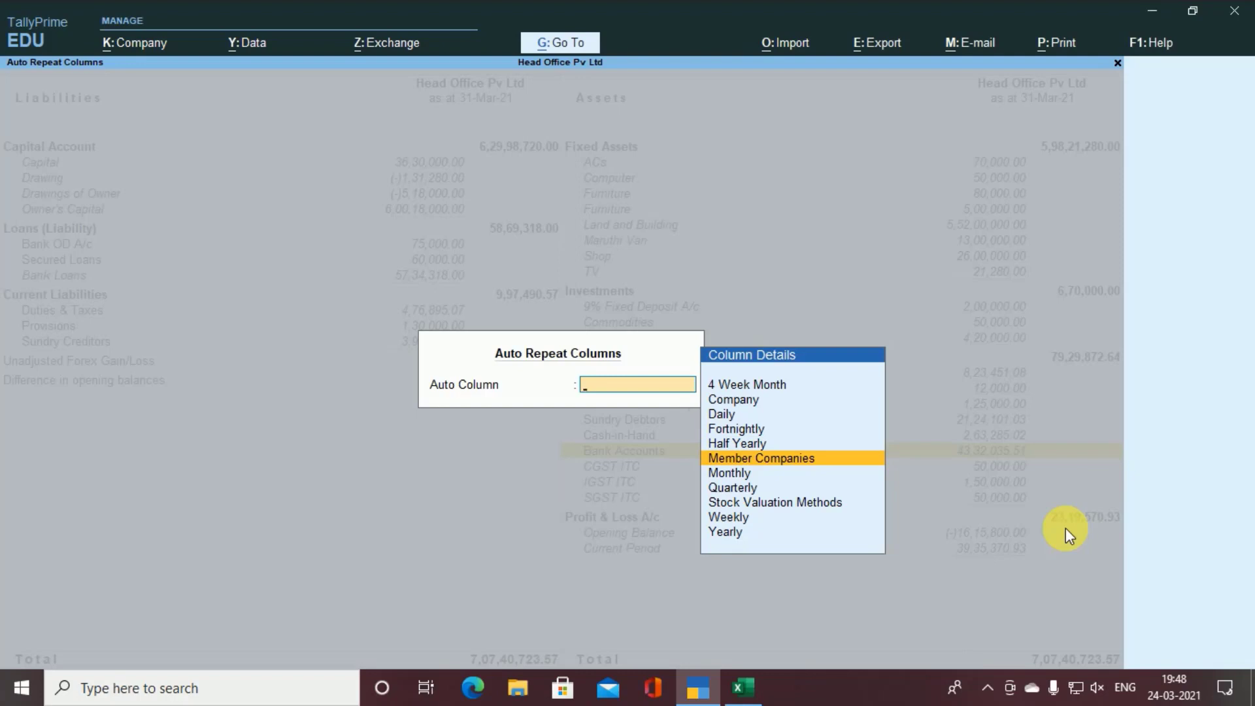
key(Return)
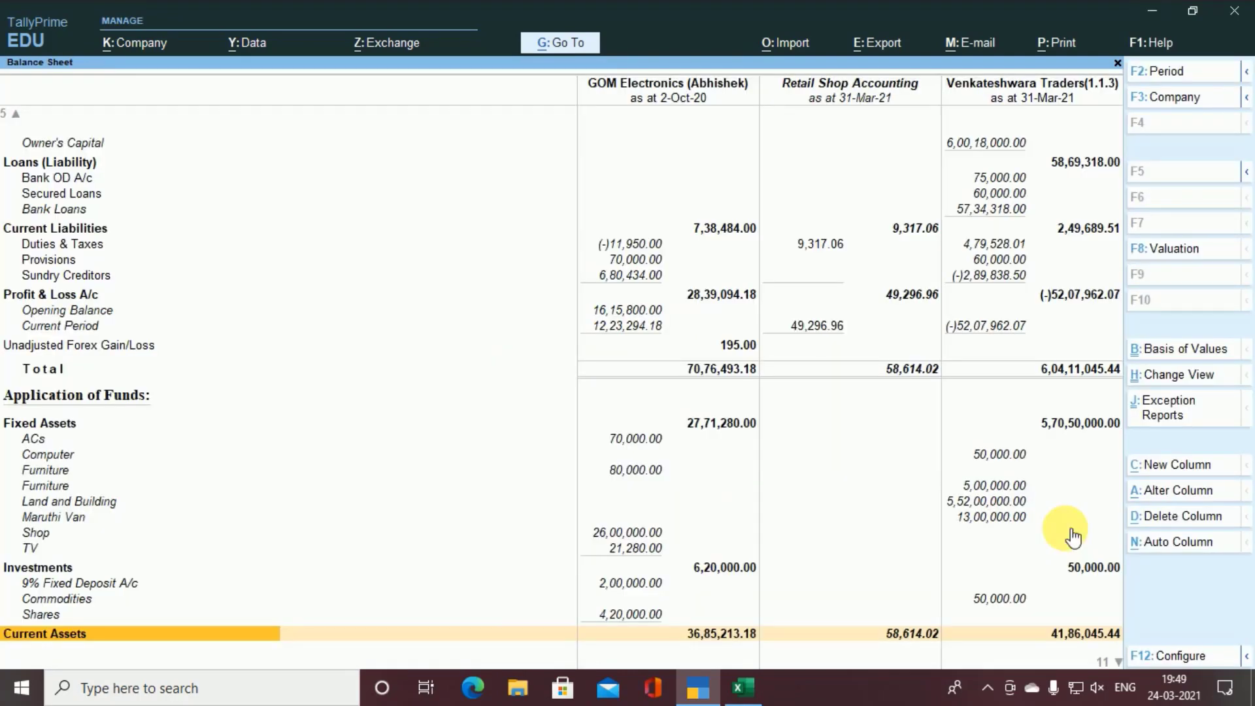
Examine the columnar Balance Sheet, comparing the sources and application of funds across the three member companies
key(Up)
key(Up)
key(Up)
key(Up)
key(Up)
key(Up)
key(Up)
key(Up)
key(Up)
key(Up)
key(Up)
key(Up)
key(Up)
key(Up)
key(Up)
key(Up)
key(Up)
key(Up)
key(Up)
key(Up)
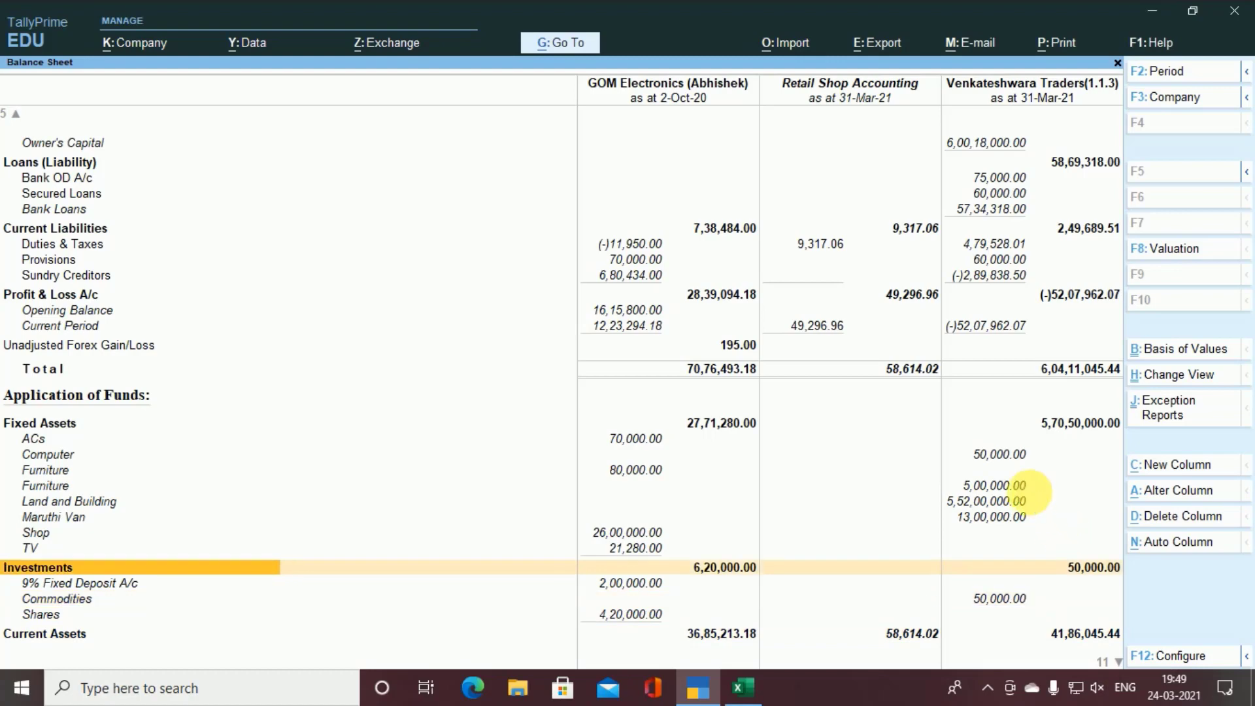
key(Up)
key(Up)
key(Up)
key(Up)
key(Up)
key(Up)
key(Up)
key(Up)
key(Up)
key(Up)
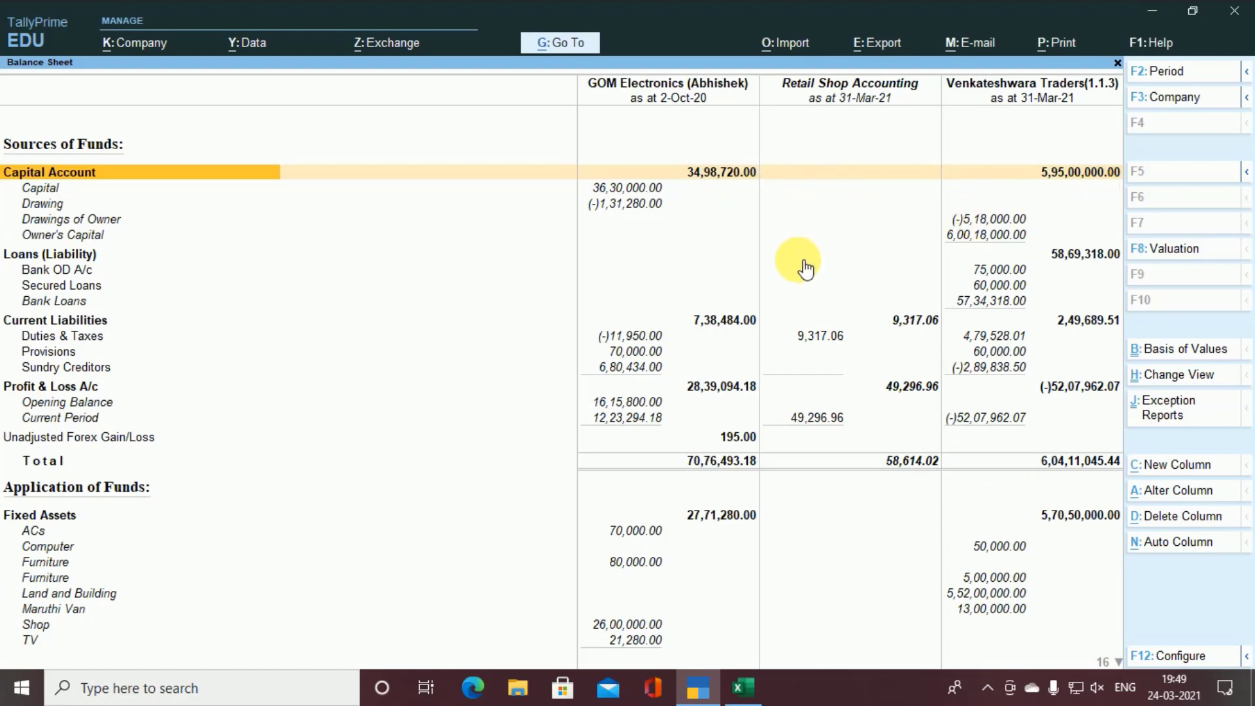
key(Down)
key(Down)
key(Down)
key(Down)
key(Down)
key(Down)
key(Down)
key(Down)
key(Down)
key(Down)
key(Down)
key(Down)
key(Down)
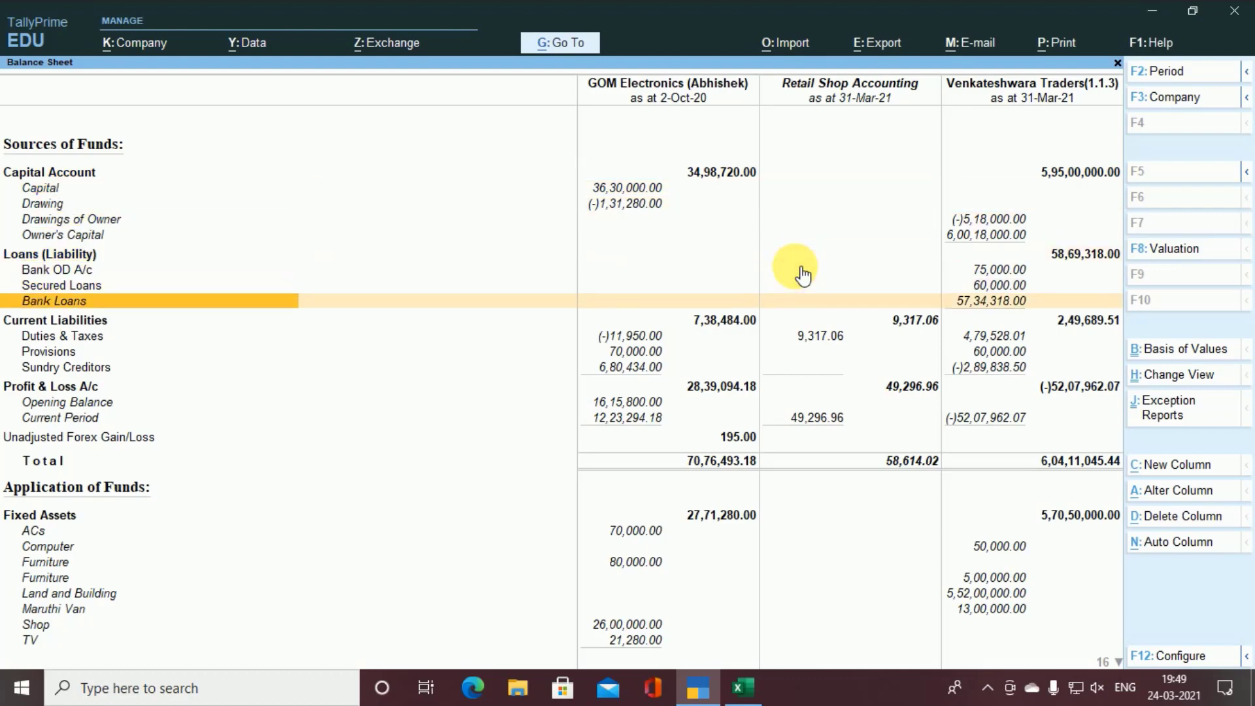
Go through the application of funds in the columnar Balance Sheet, from fixed assets and investments to current assets, for each member company
key(Down)
key(Down)
key(Down)
key(Down)
key(Down)
key(Down)
key(Down)
key(Down)
key(Down)
key(Down)
key(Down)
key(Down)
key(Down)
key(Down)
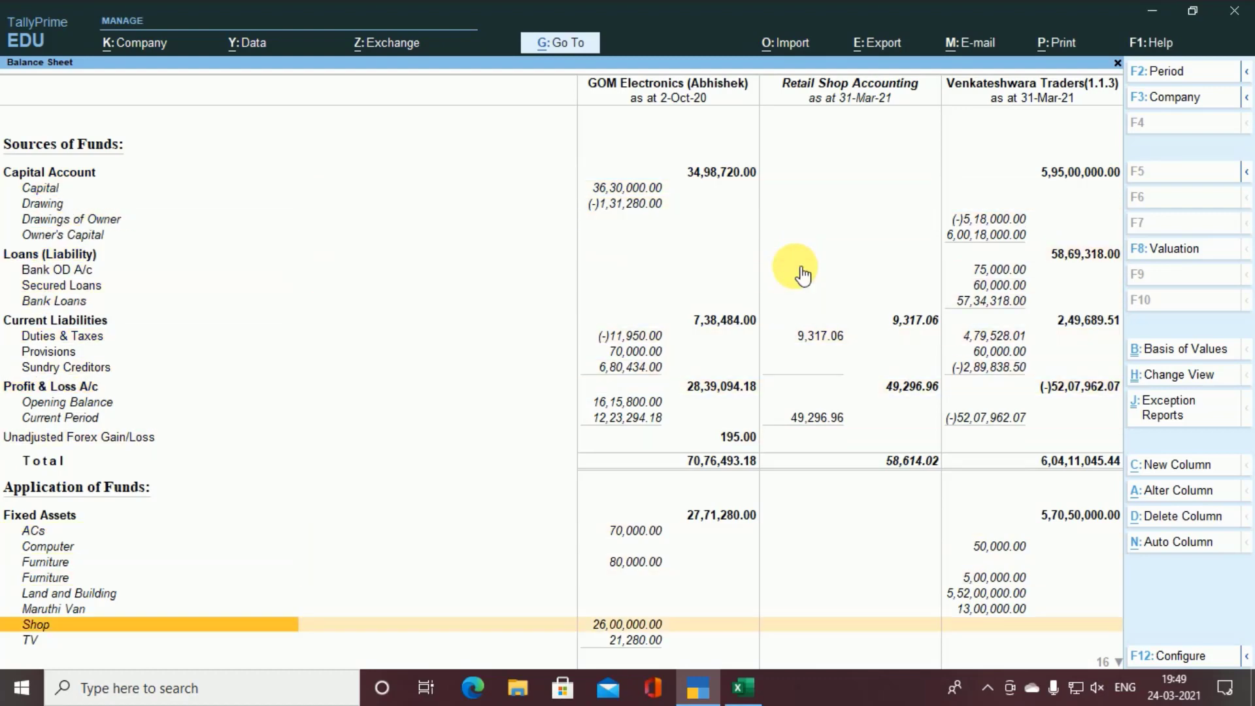
key(Down)
key(Down)
key(Down)
key(Down)
key(Down)
key(Down)
key(Down)
key(Down)
key(Down)
key(Down)
key(Down)
key(Down)
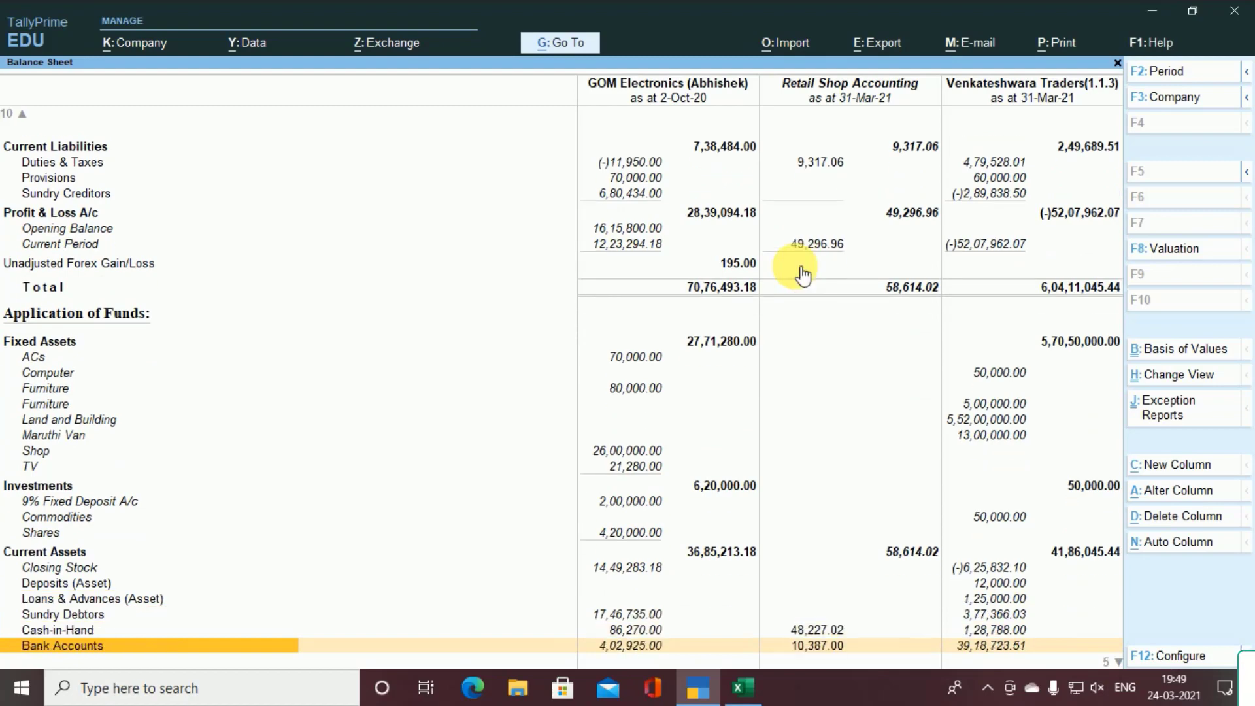
key(Down)
Review the columnar Balance Sheet back from current assets through profit and loss and current liabilities up to Capital Account
key(Up)
key(Up)
key(Up)
key(Up)
key(Up)
key(Up)
key(Up)
key(Up)
key(Up)
key(Up)
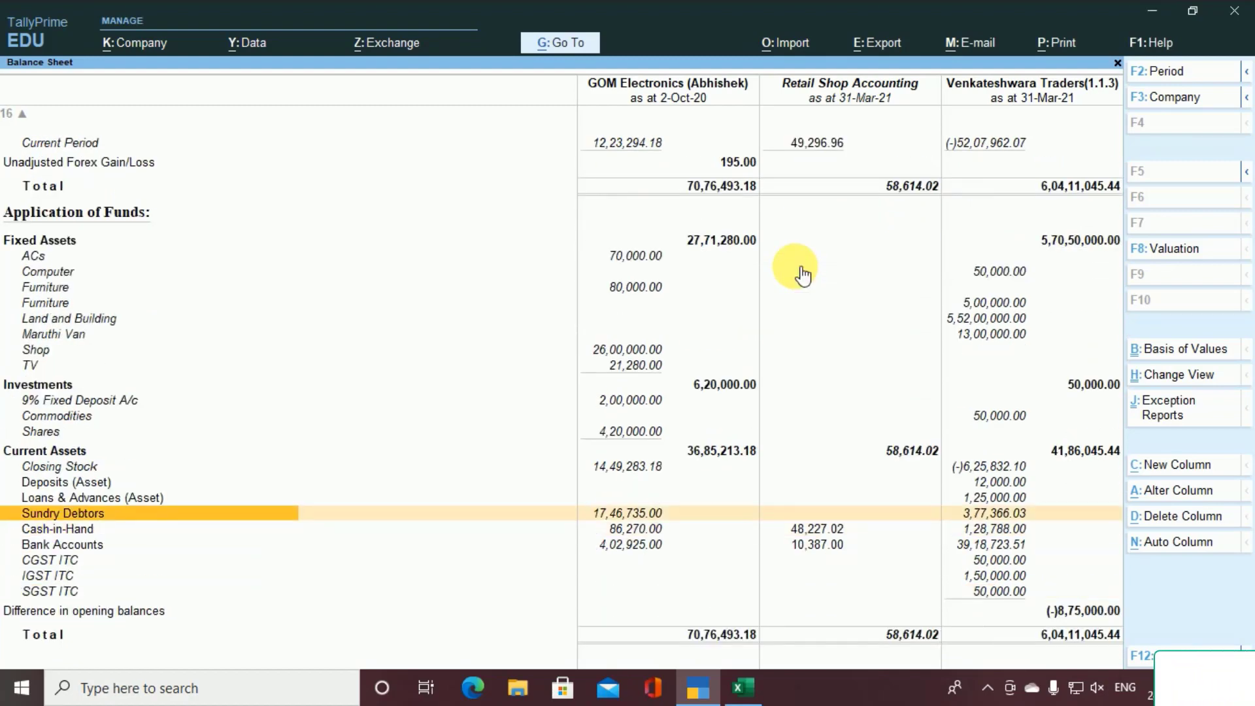
key(Up)
key(Up)
key(Up)
key(Up)
key(Up)
key(Up)
key(Up)
key(Up)
key(Up)
key(Up)
key(Up)
key(Up)
key(Up)
key(Up)
key(Up)
key(Up)
key(Up)
key(Up)
key(Up)
key(Up)
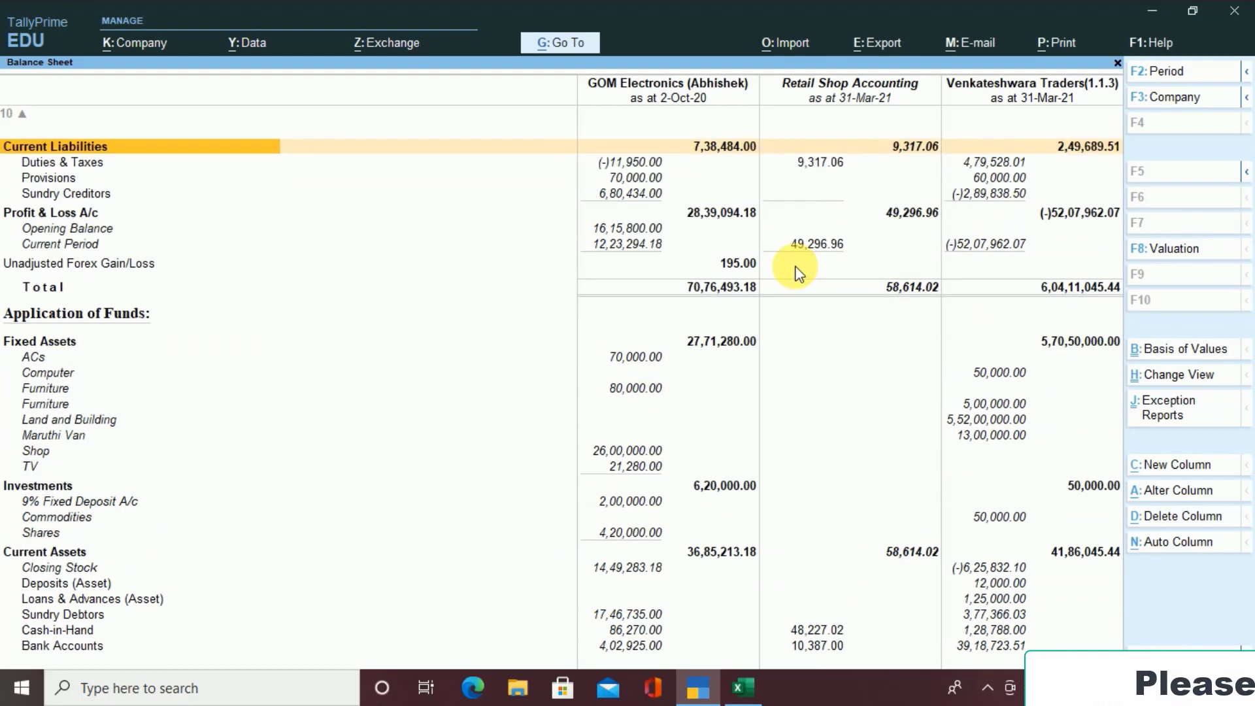
key(Down)
key(Down)
key(Down)
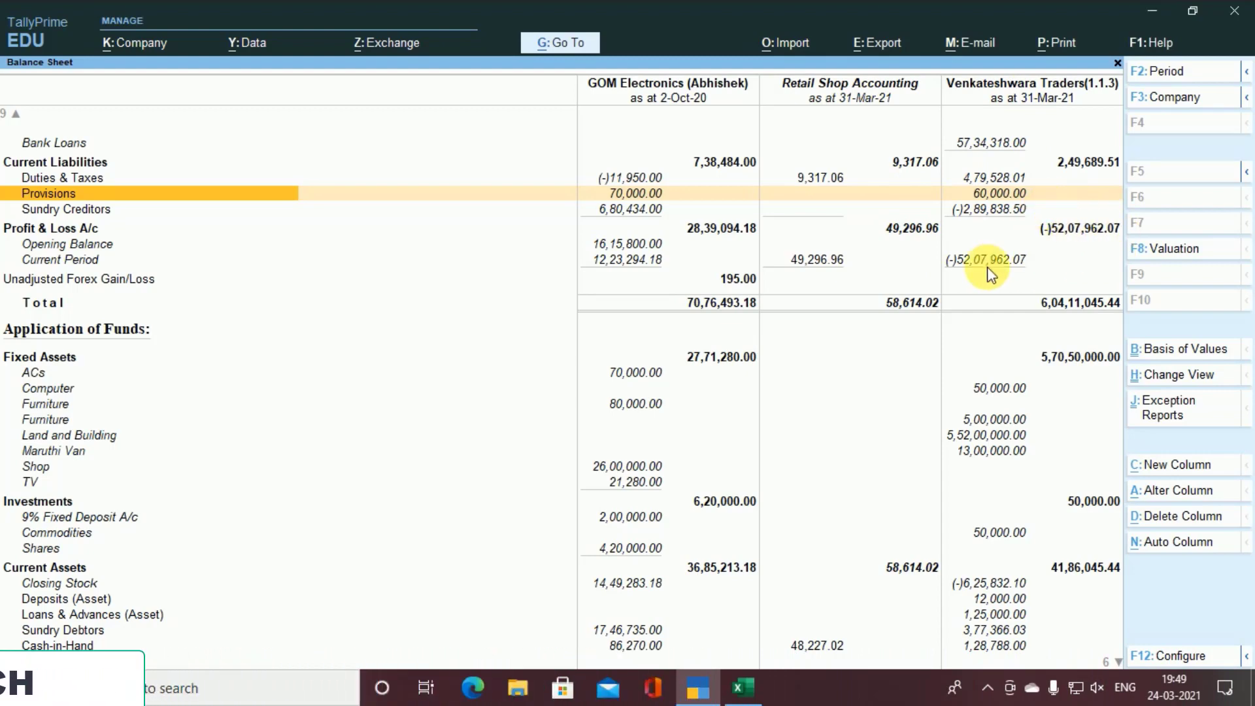
scroll(960, 282, up, 5)
scroll(960, 283, up, 6)
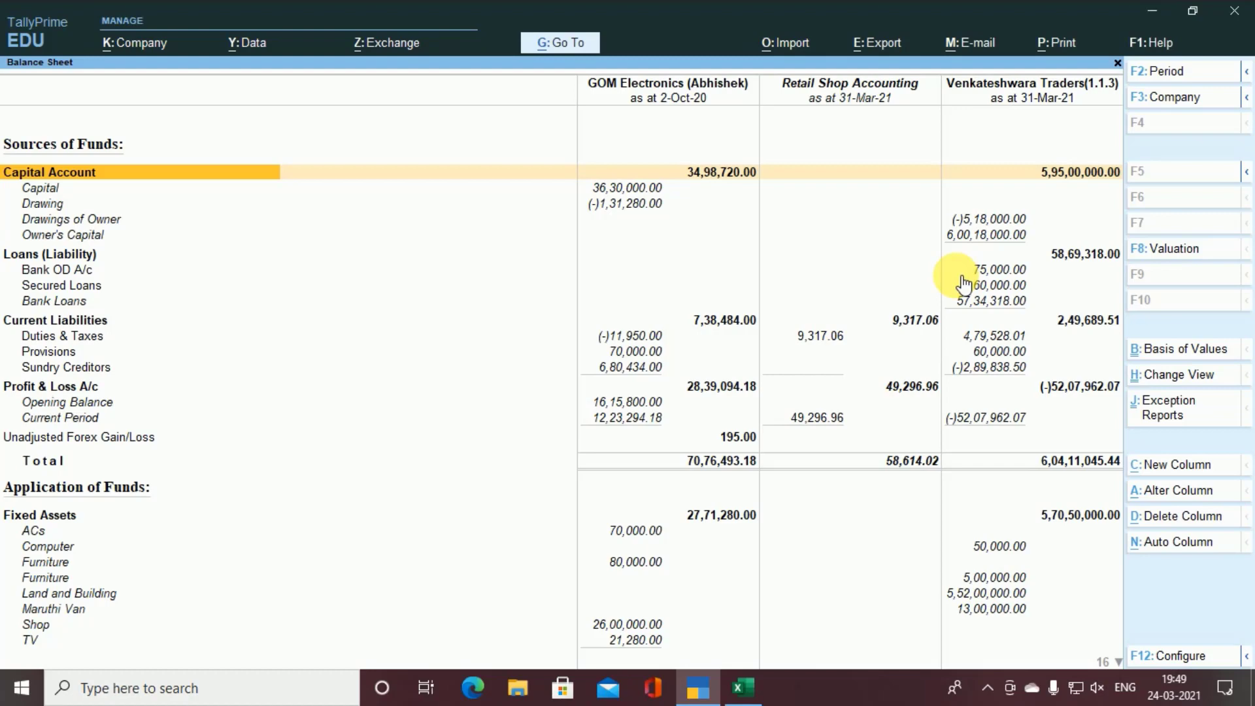
Open the Profit & Loss A/c of Head Office Pv Ltd, view it in detailed form, and reopen it in condensed form
key(Escape)
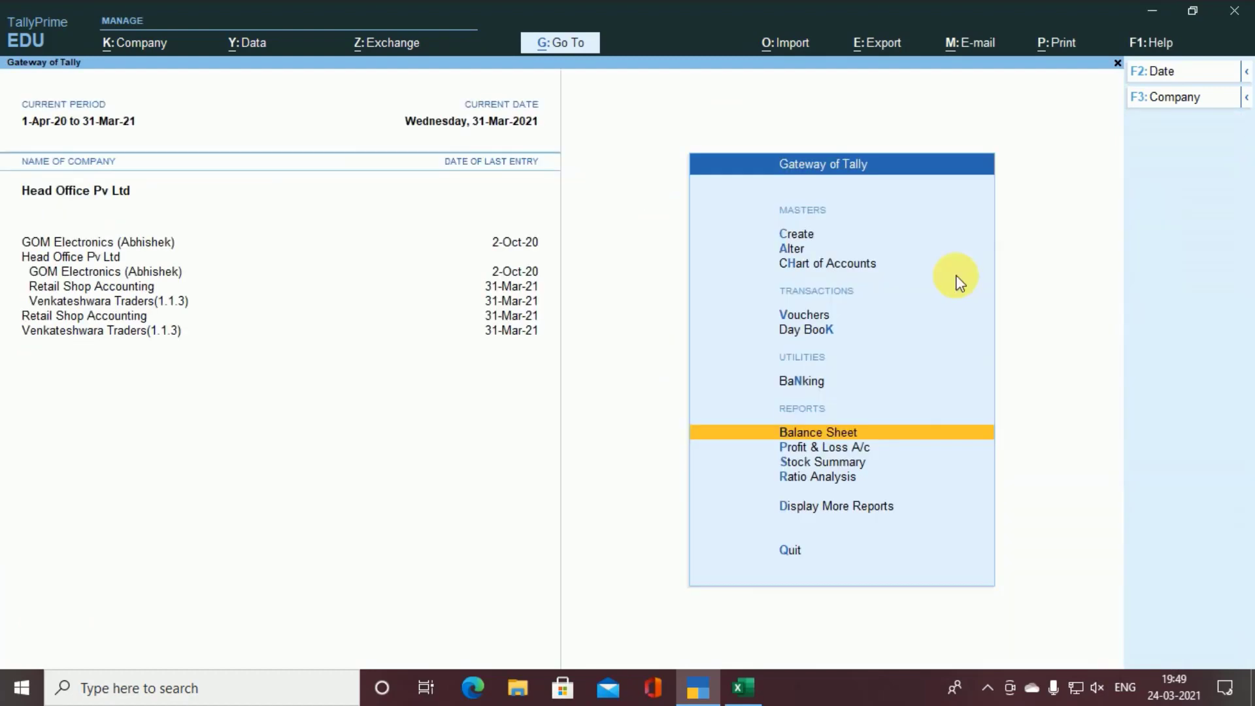
key(Down)
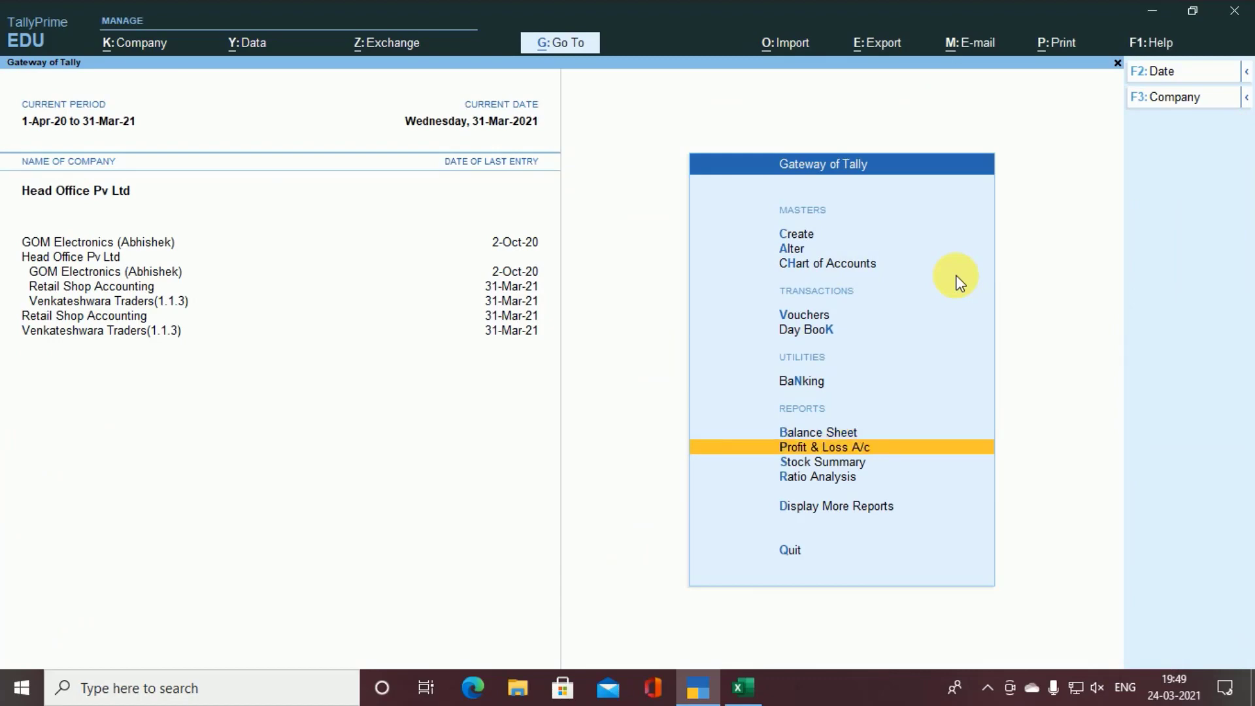
key(Return)
key(alt+F5)
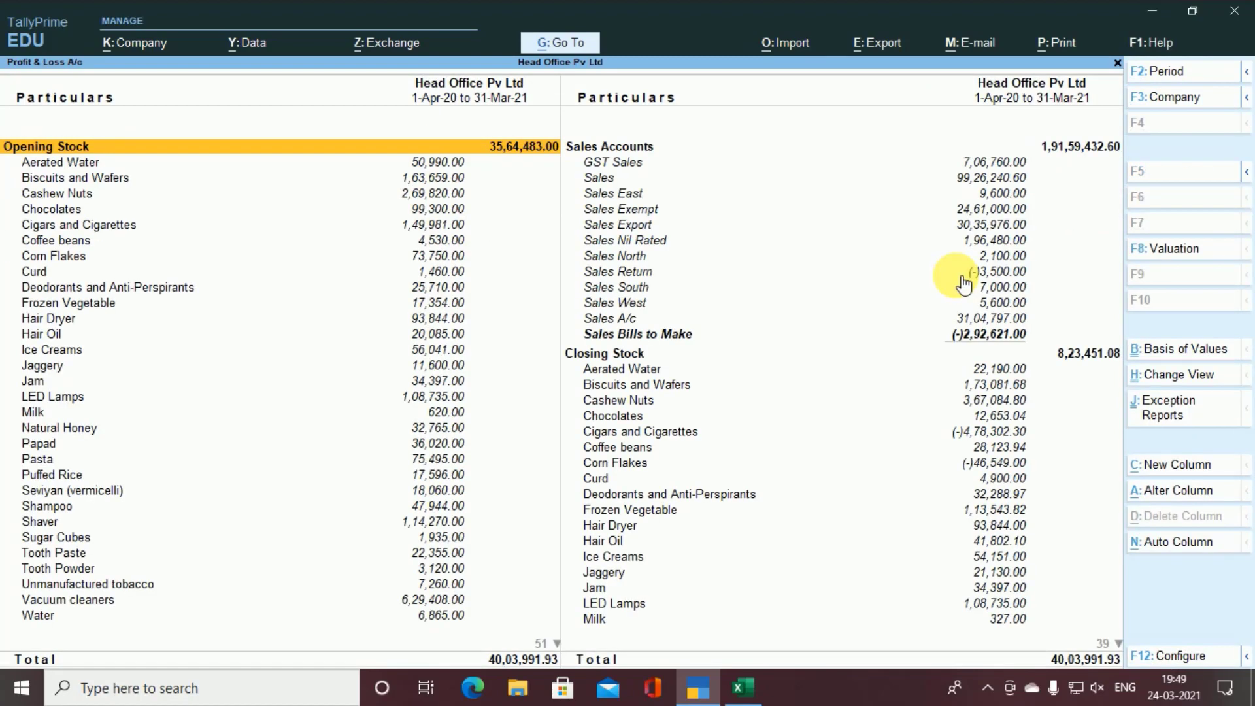
key(Escape)
key(Return)
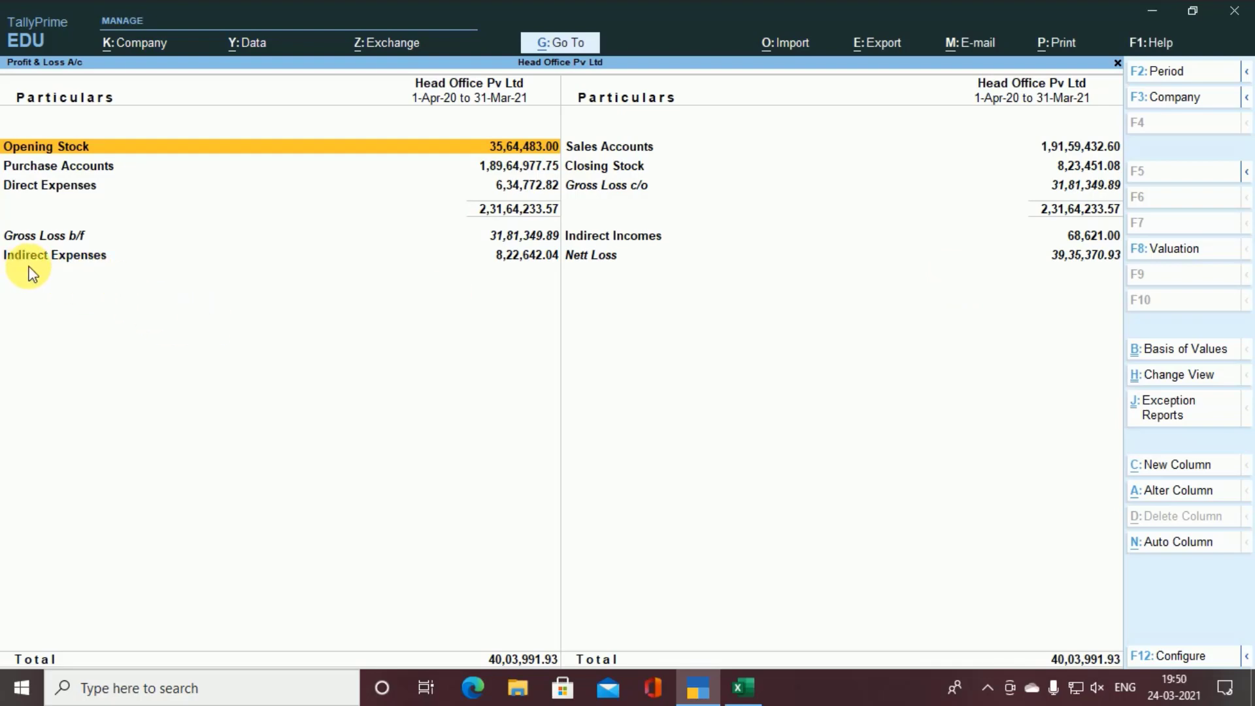
Add automatic columns to the Profit & Loss A/c for the member companies
key(alt+n)
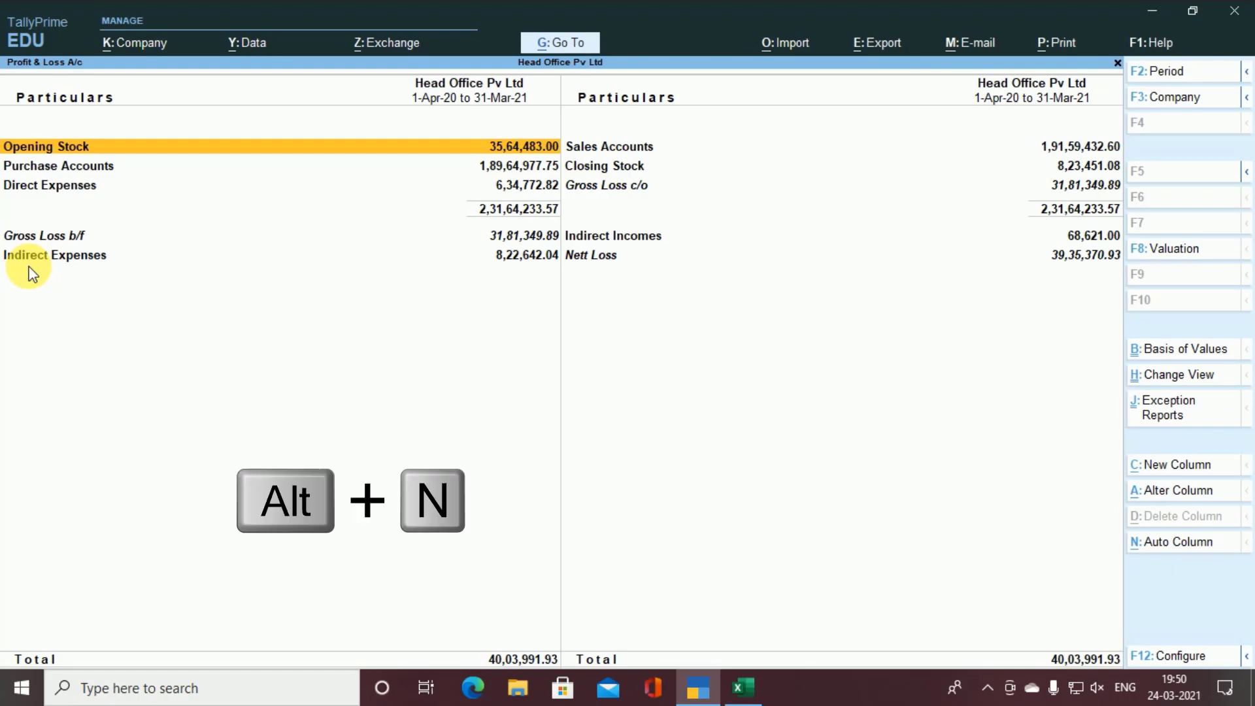
key(Down)
key(Down)
key(Down)
key(Down)
key(Down)
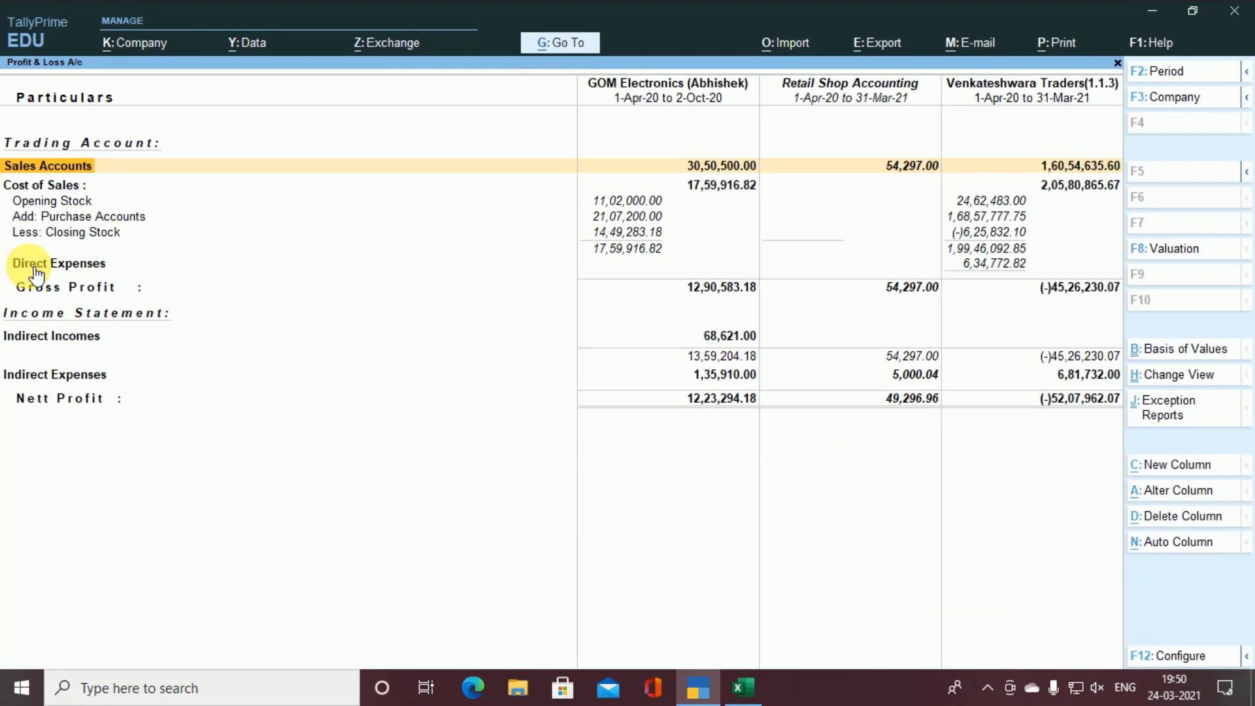
Open the group summary of Indirect Expenses from the columnar Profit & Loss A/c to compare expenses by company
key(Down)
key(Down)
click(717, 381)
click(719, 381)
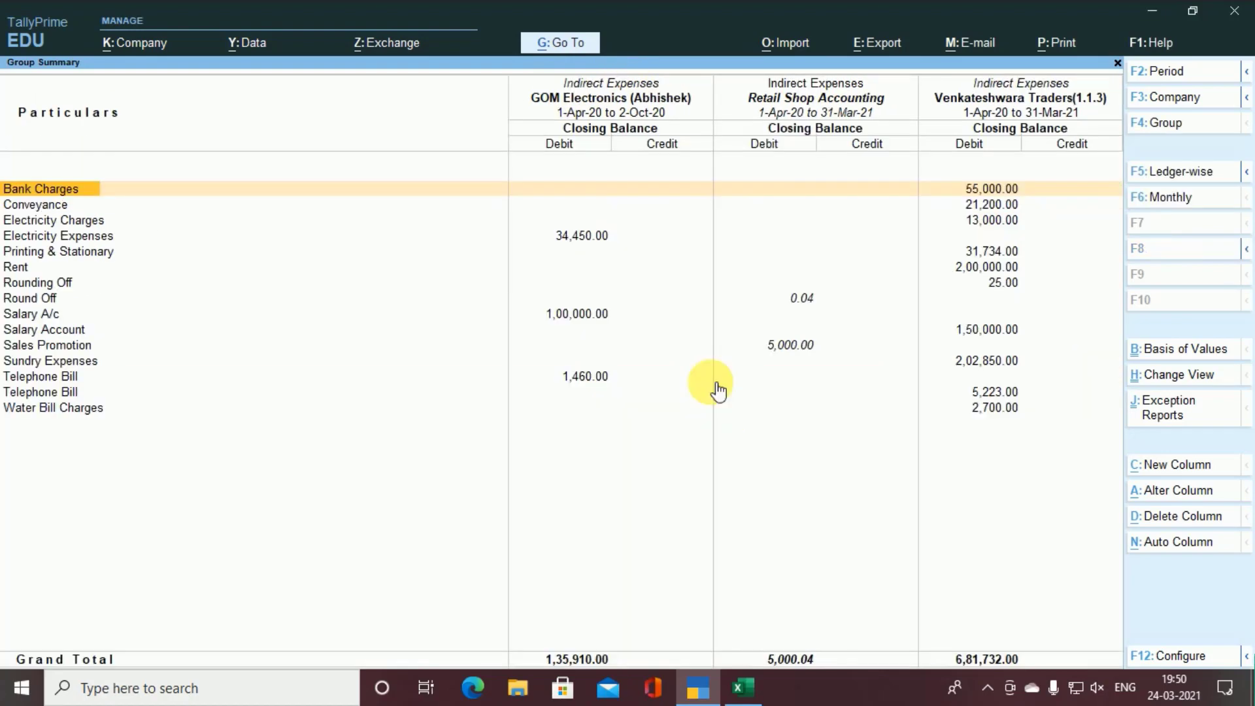